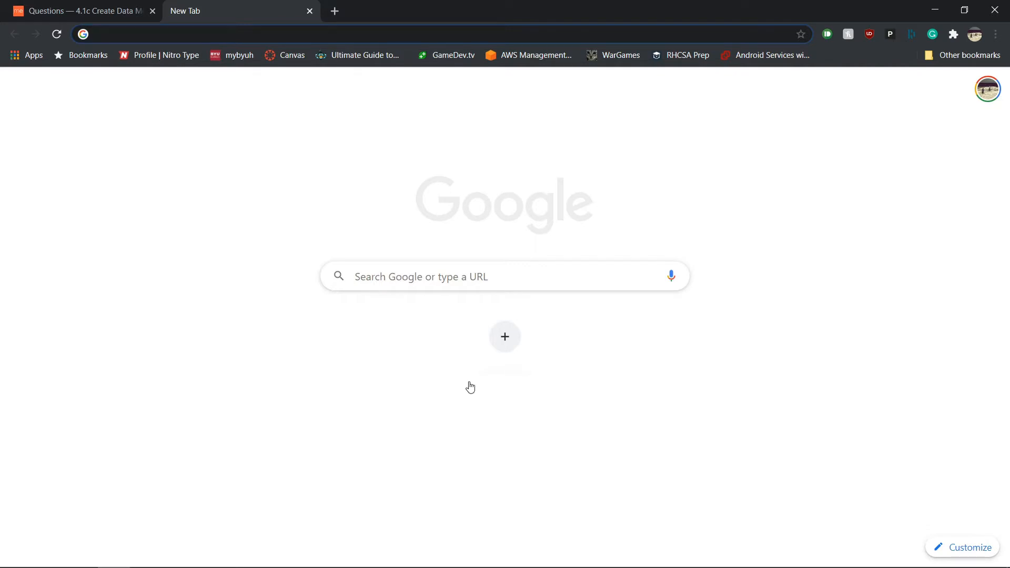
# Step: Review the question about students majoring in history in the notes window
pyautogui.moveTo(287, 552)
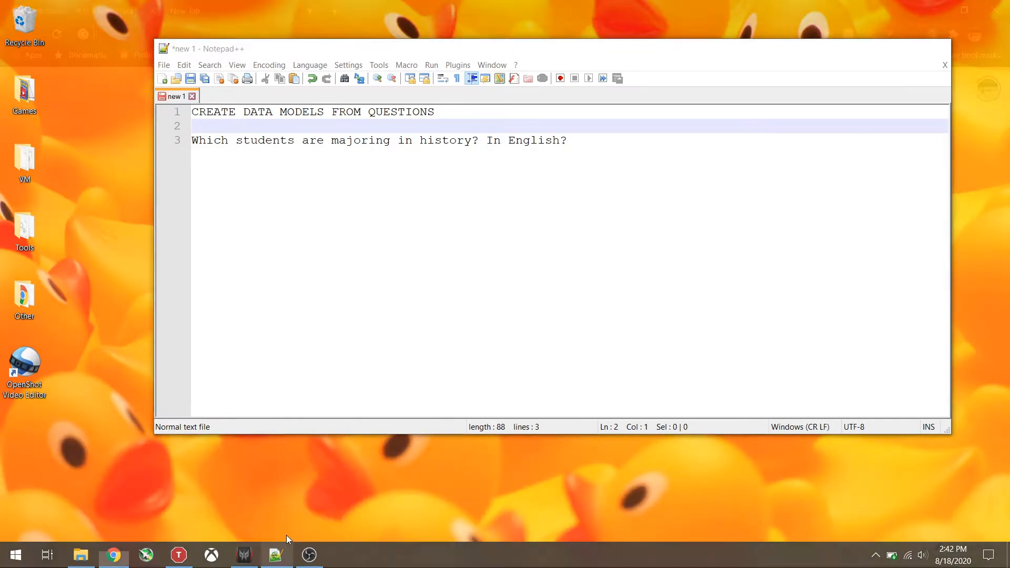
pyautogui.click(286, 535)
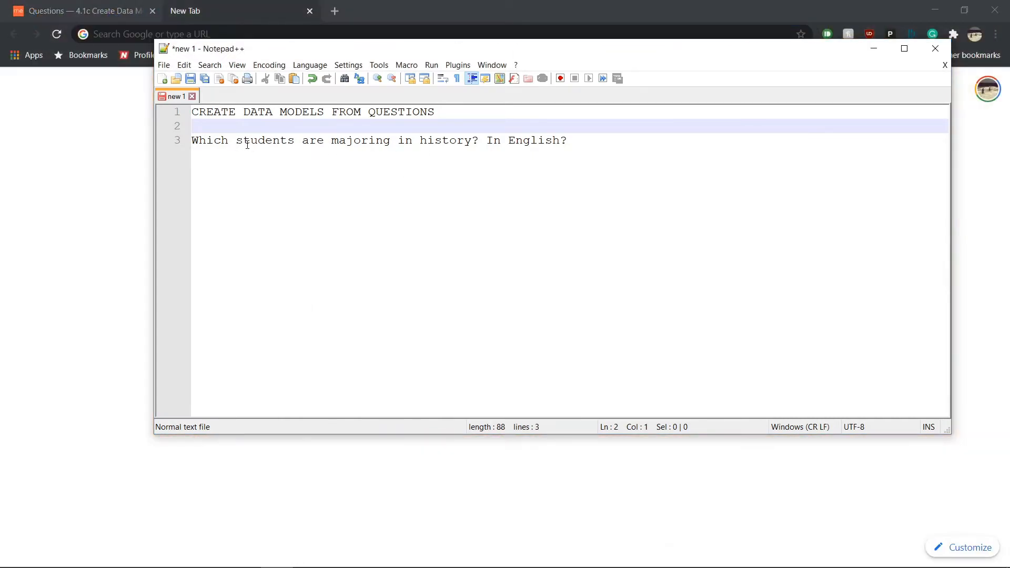
pyautogui.moveTo(192, 140); pyautogui.dragTo(591, 140)
pyautogui.click(592, 140)
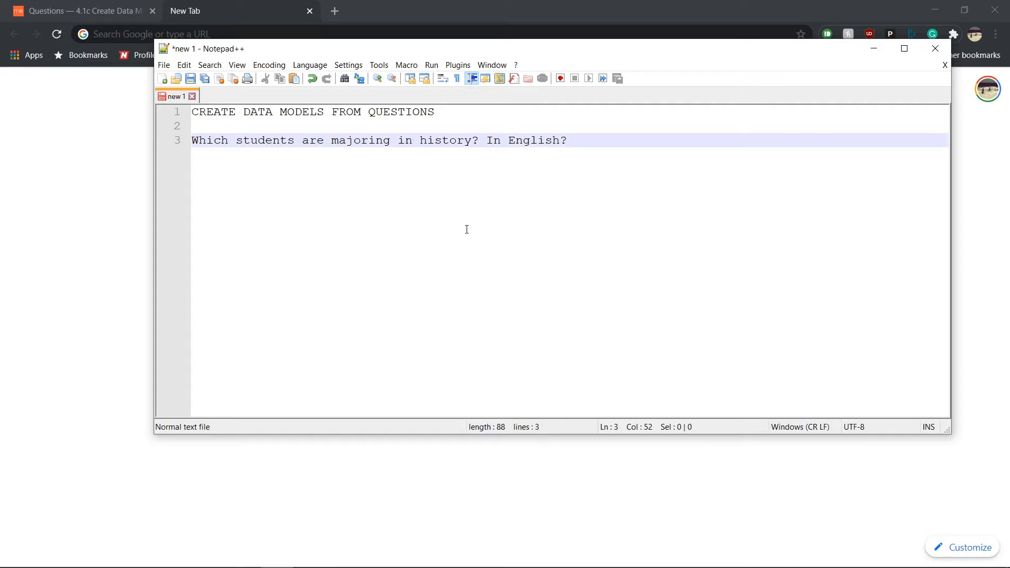
pyautogui.click(193, 141)
pyautogui.moveTo(194, 141); pyautogui.dragTo(582, 153)
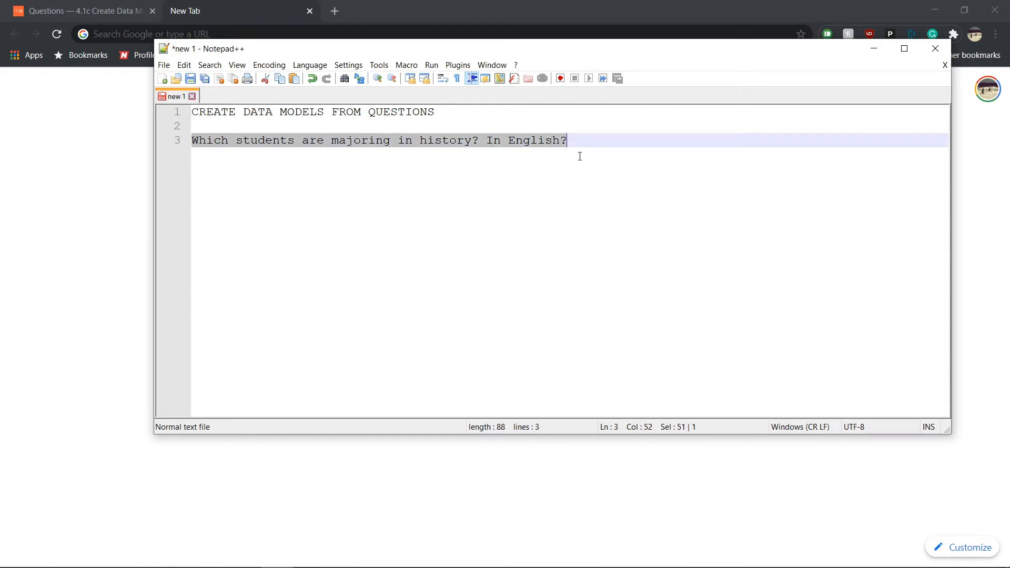
pyautogui.click(582, 153)
pyautogui.moveTo(193, 141); pyautogui.dragTo(482, 140)
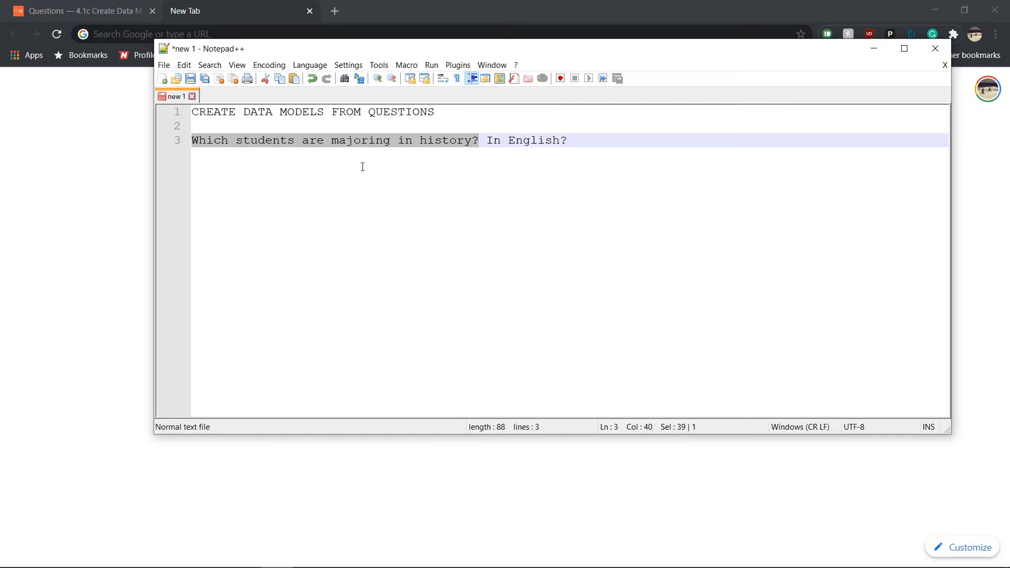
pyautogui.click(200, 150)
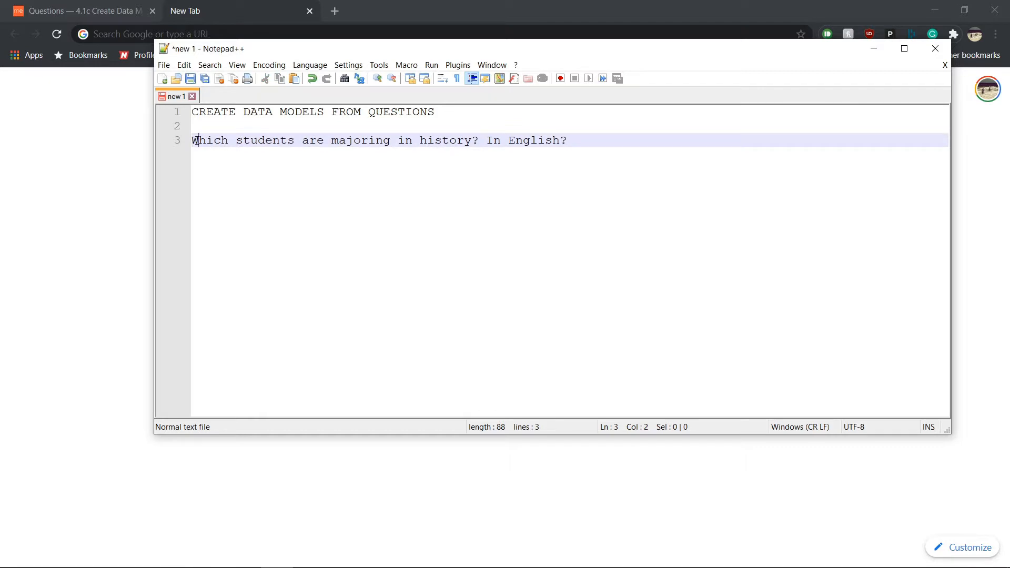
pyautogui.moveTo(197, 141); pyautogui.dragTo(481, 145)
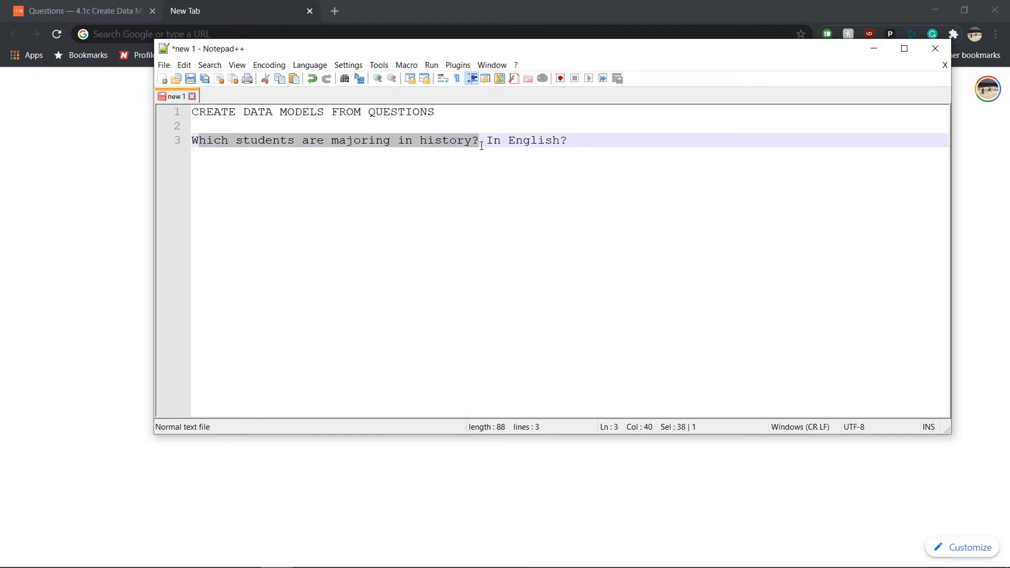
pyautogui.click(876, 48)
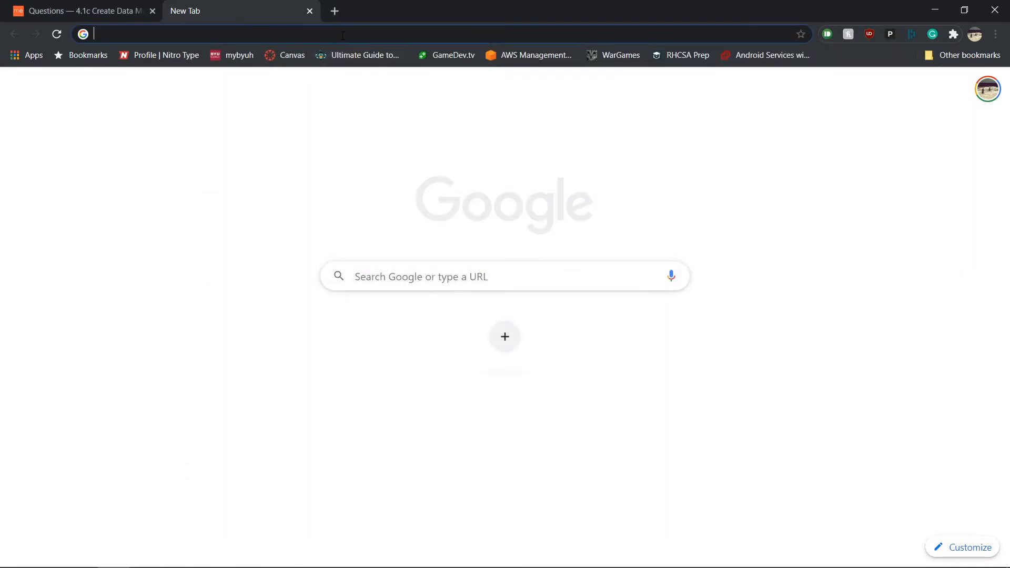
# Step: Search for gliffy and open the Gliffy Diagrams Chrome Web Store result
pyautogui.write('gliffy')
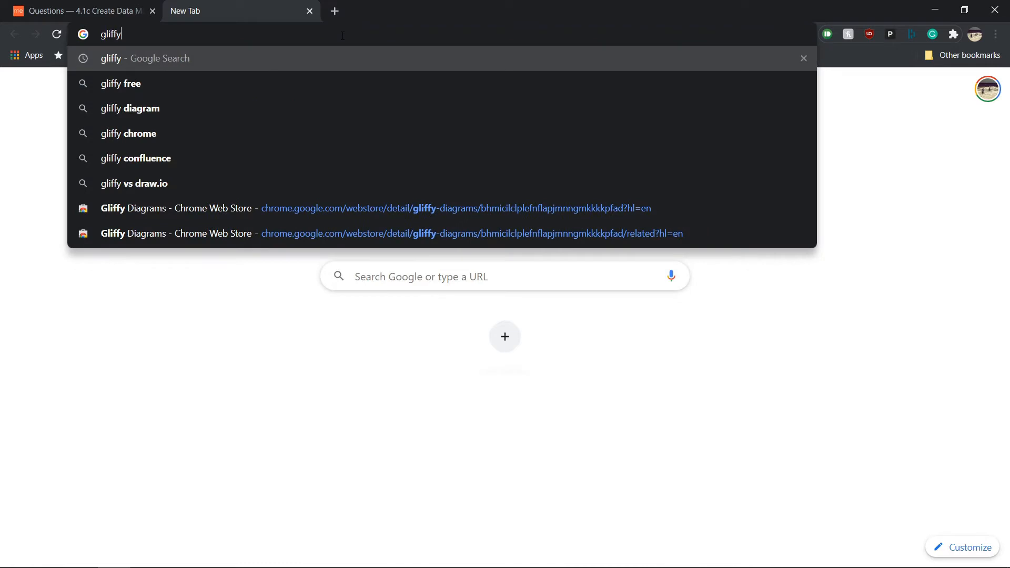
pyautogui.press('Return')
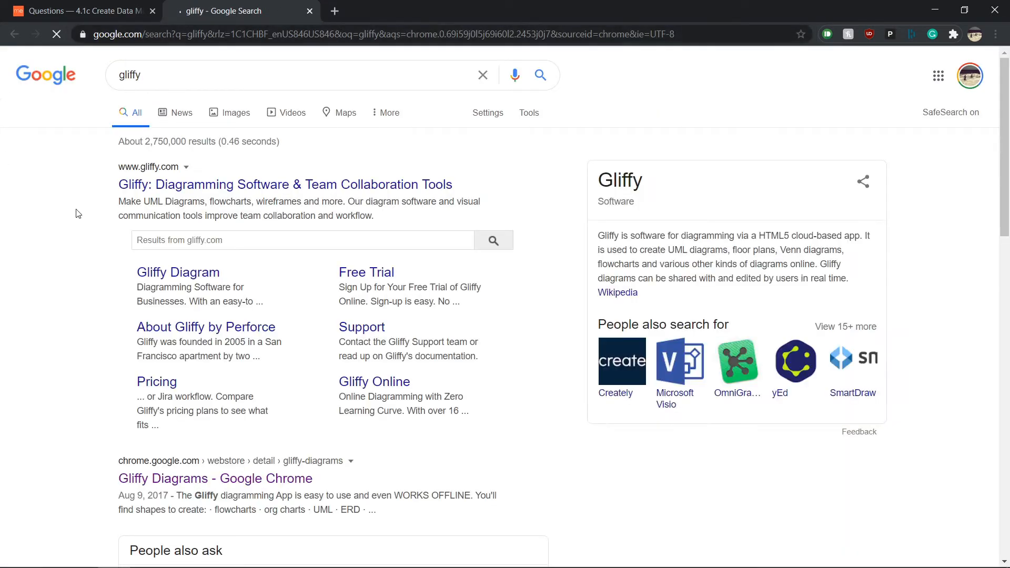
pyautogui.scroll(-1, 148, 316)
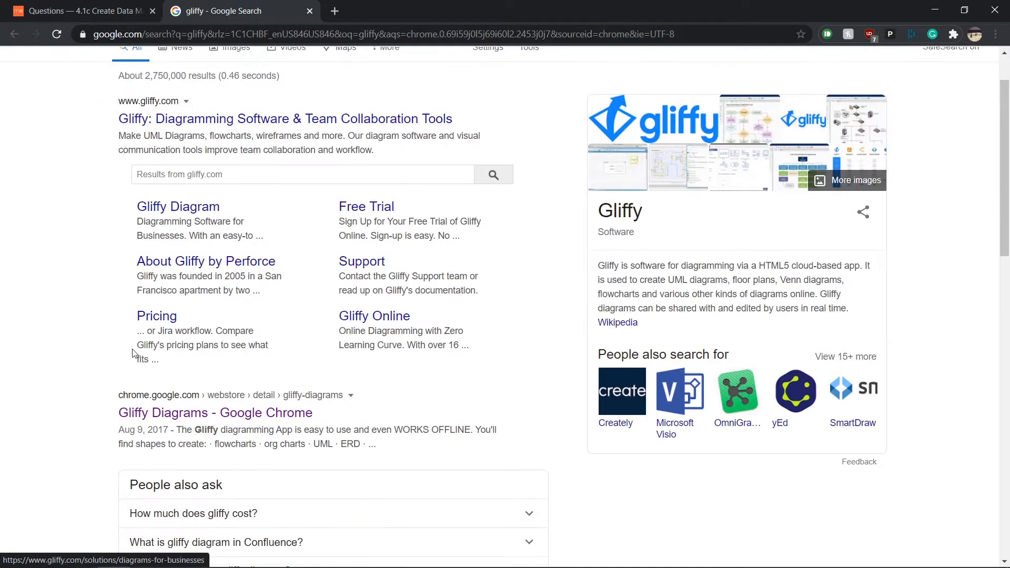
pyautogui.click(187, 413)
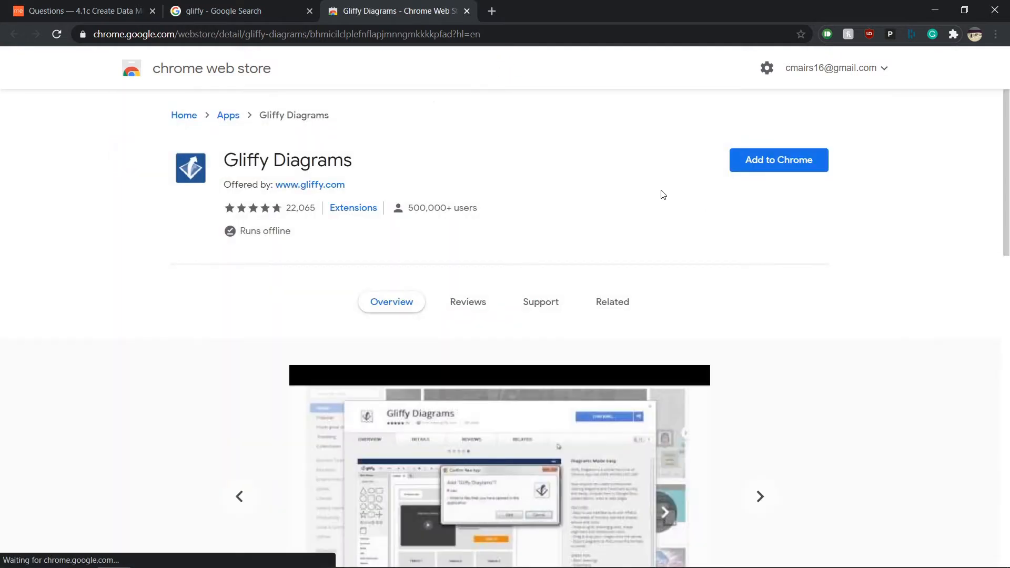
# Step: Install Gliffy Diagrams into Chrome with Add to Chrome and Add app
pyautogui.click(781, 166)
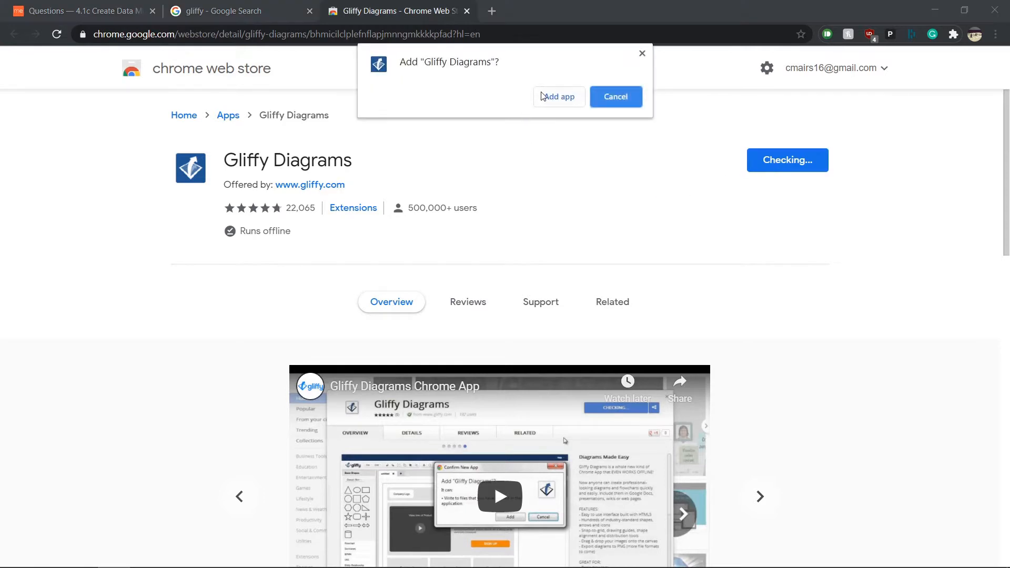
pyautogui.click(545, 98)
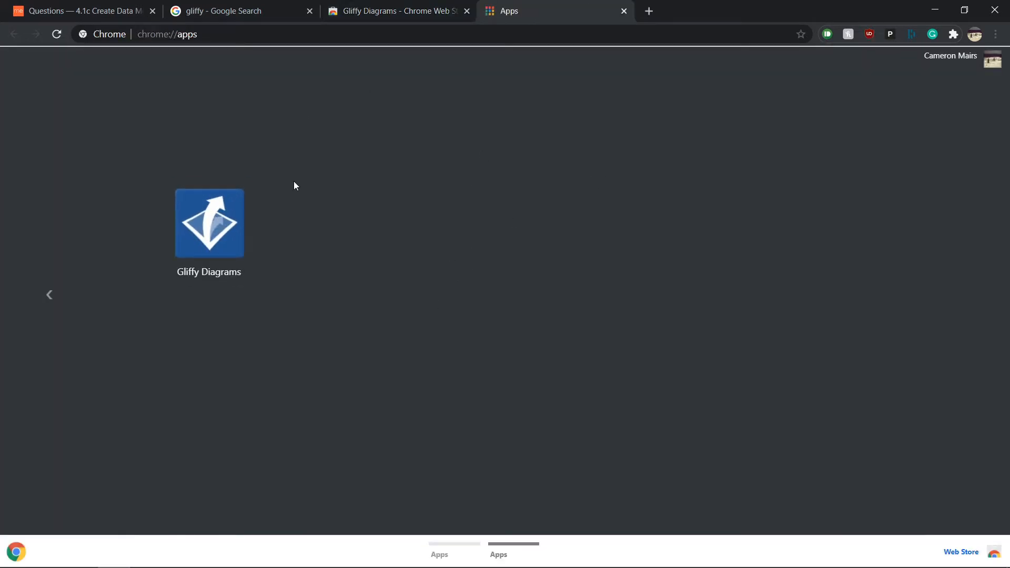
pyautogui.click(400, 12)
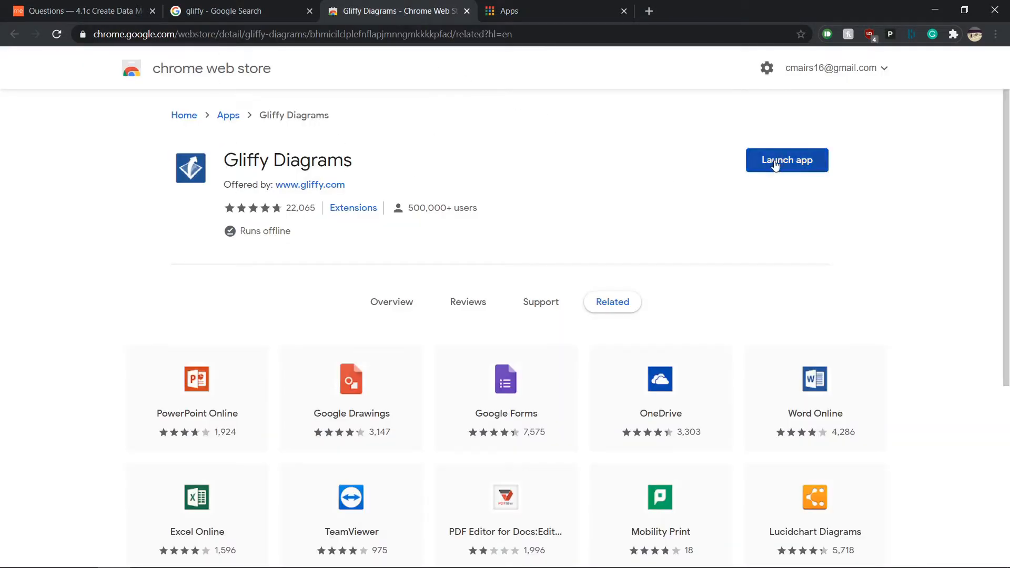
pyautogui.click(529, 12)
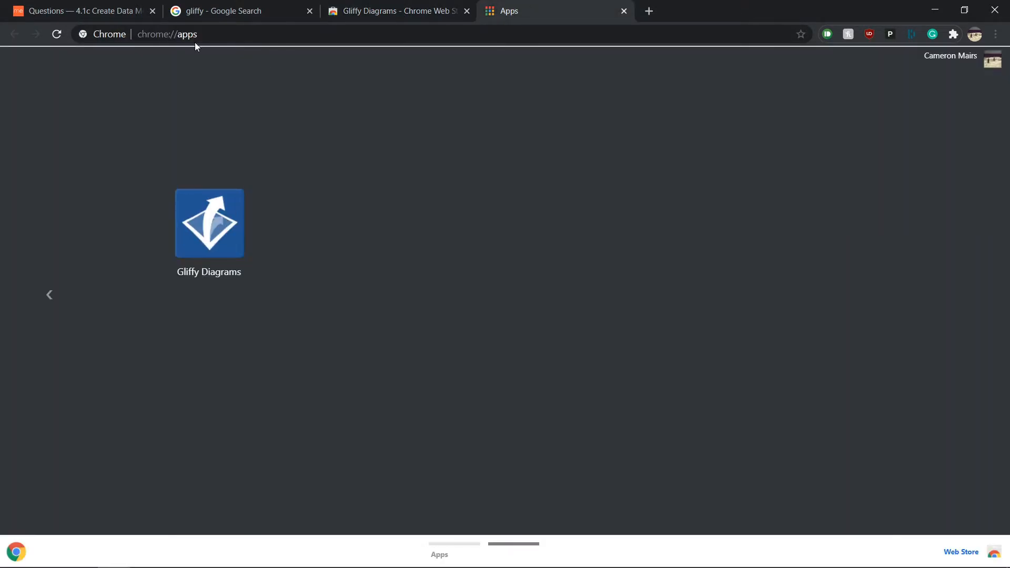
# Step: Launch the Gliffy Diagrams app from the chrome://apps page
pyautogui.moveTo(134, 38); pyautogui.dragTo(209, 38)
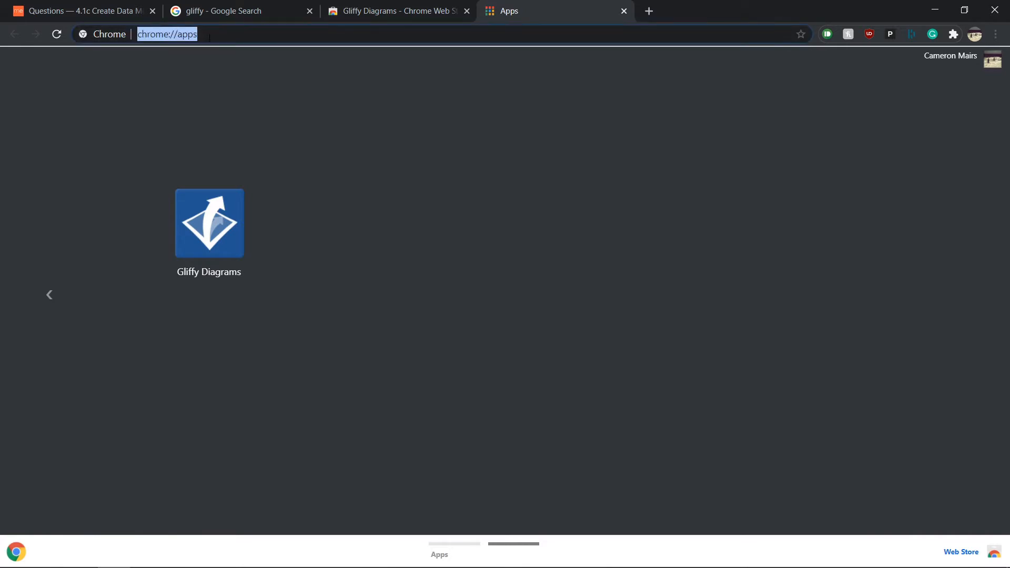
pyautogui.click(187, 244)
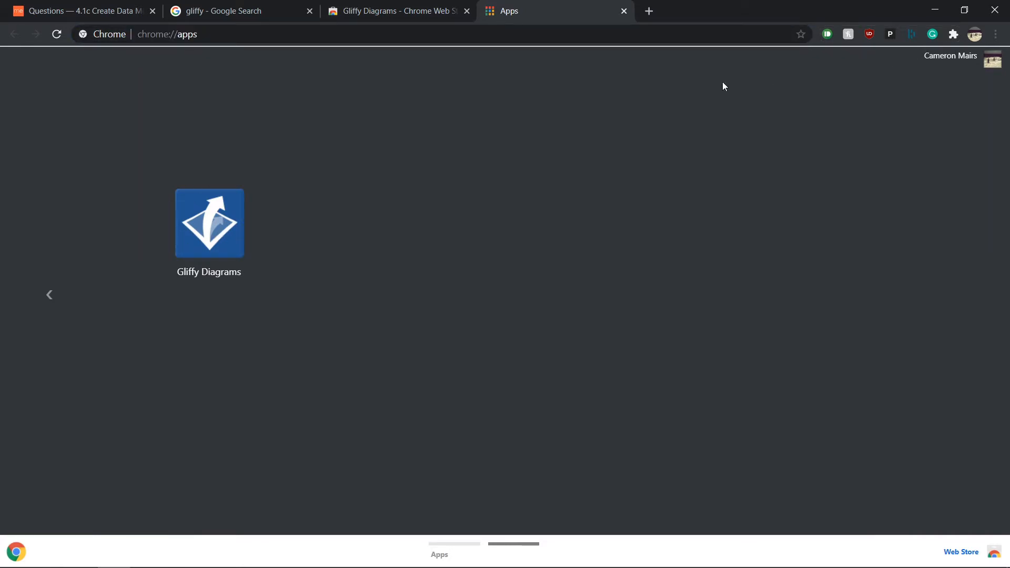
pyautogui.click(199, 205)
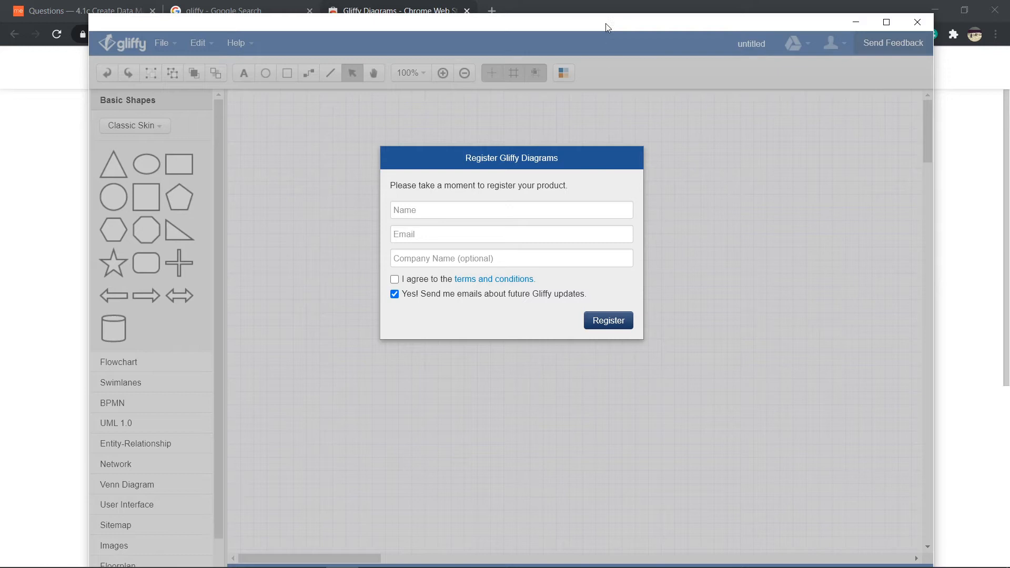
# Step: Maximize the Gliffy window and enter the registrant's name and e-mail address
pyautogui.moveTo(608, 28); pyautogui.dragTo(609, 3)
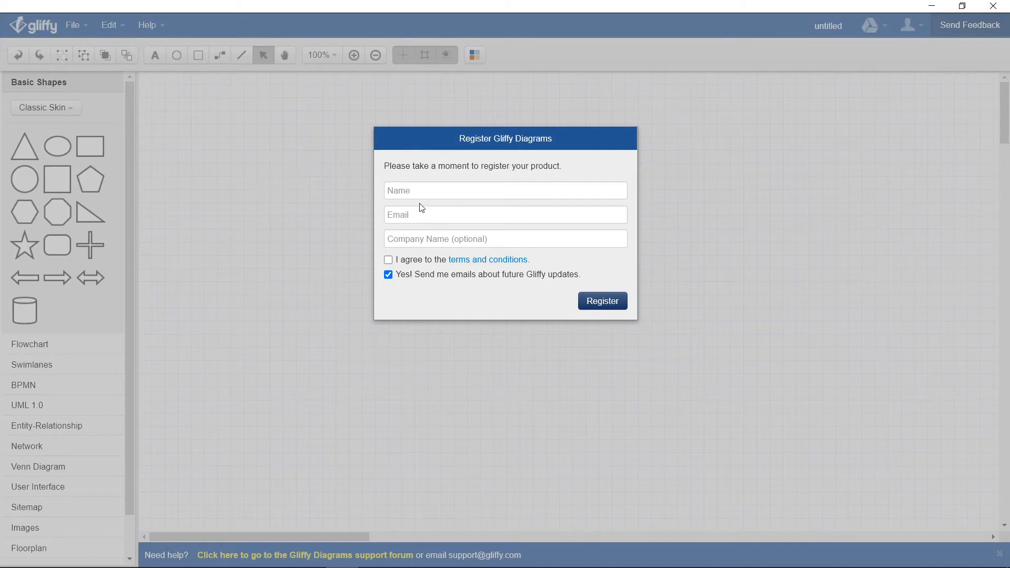
pyautogui.click(456, 184)
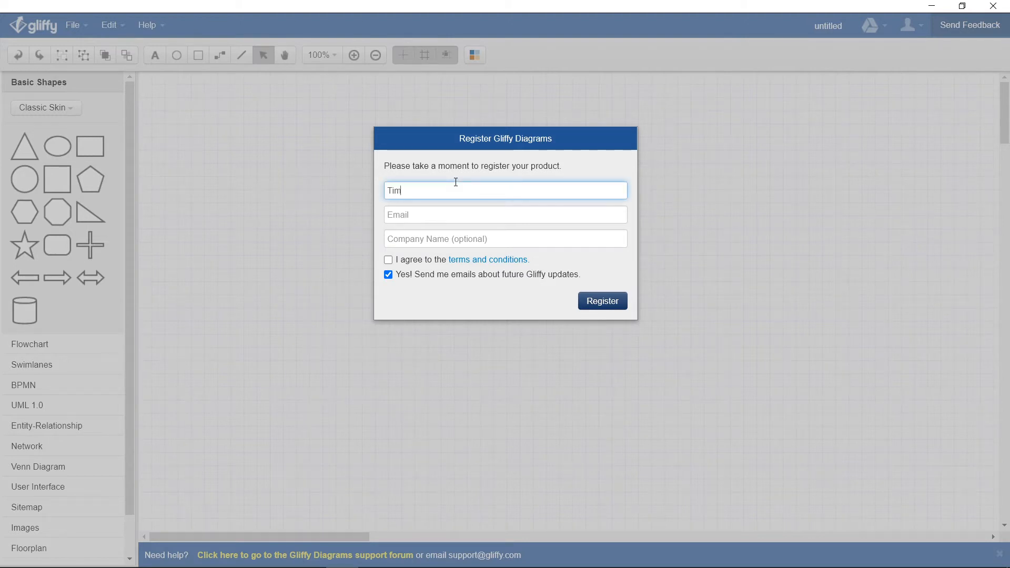
pyautogui.press('Num_Lock')
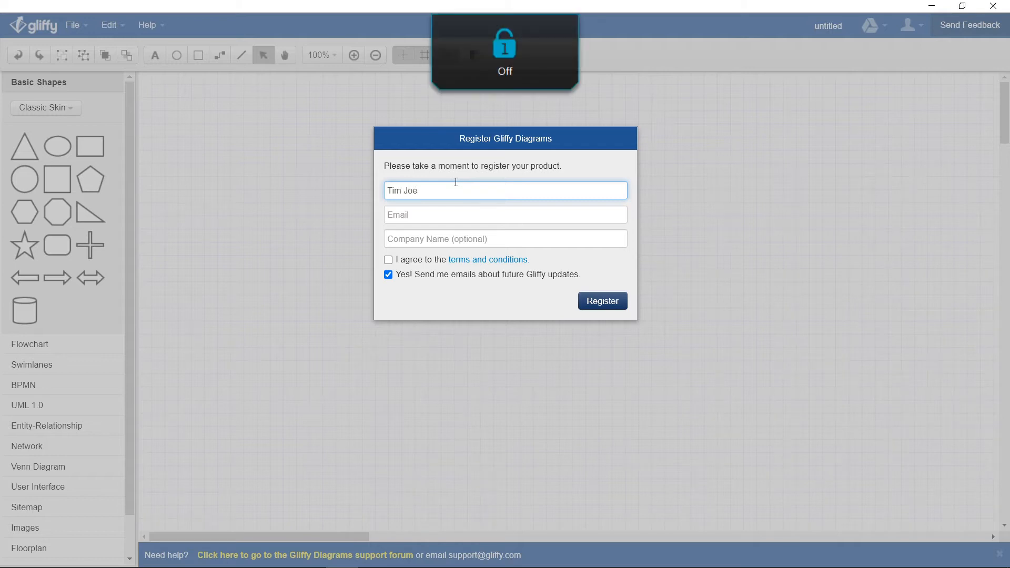
pyautogui.press('Tab')
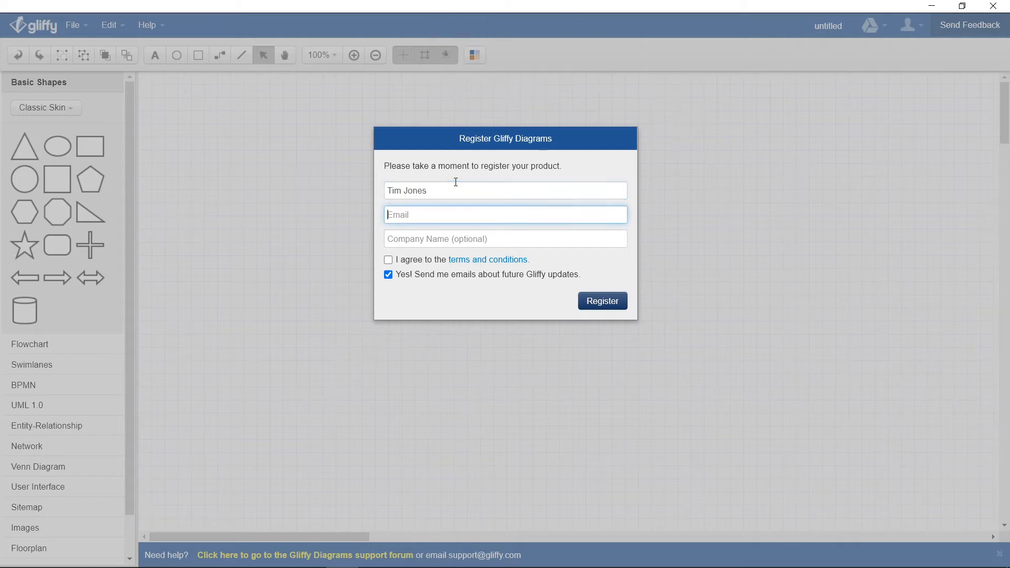
# Step: Accept the terms, decline update e-mails, and submit the registration
pyautogui.click(389, 260)
pyautogui.click(388, 275)
pyautogui.click(618, 304)
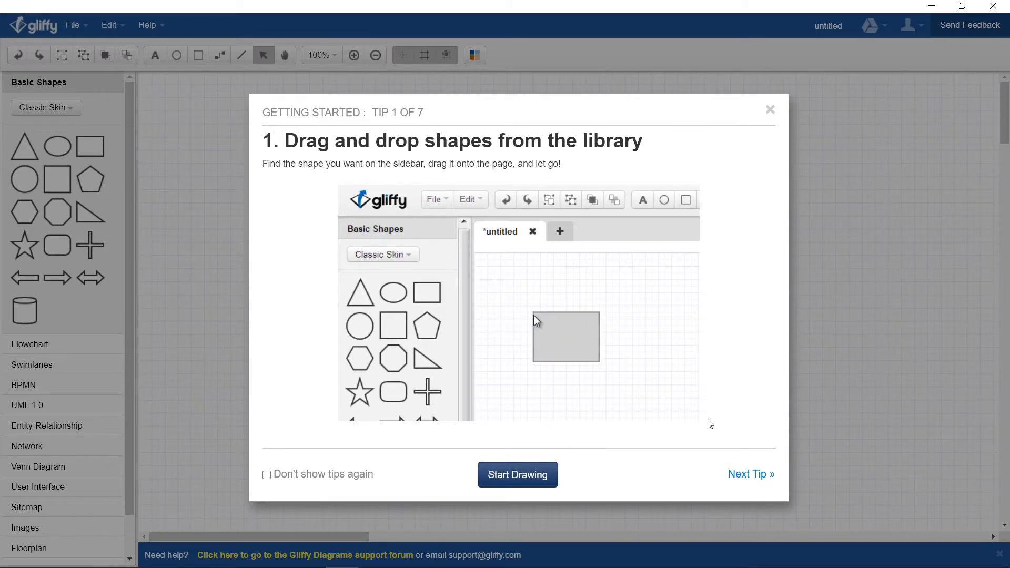
# Step: Step through all seven Getting Started tips, then choose Start Drawing
pyautogui.click(744, 474)
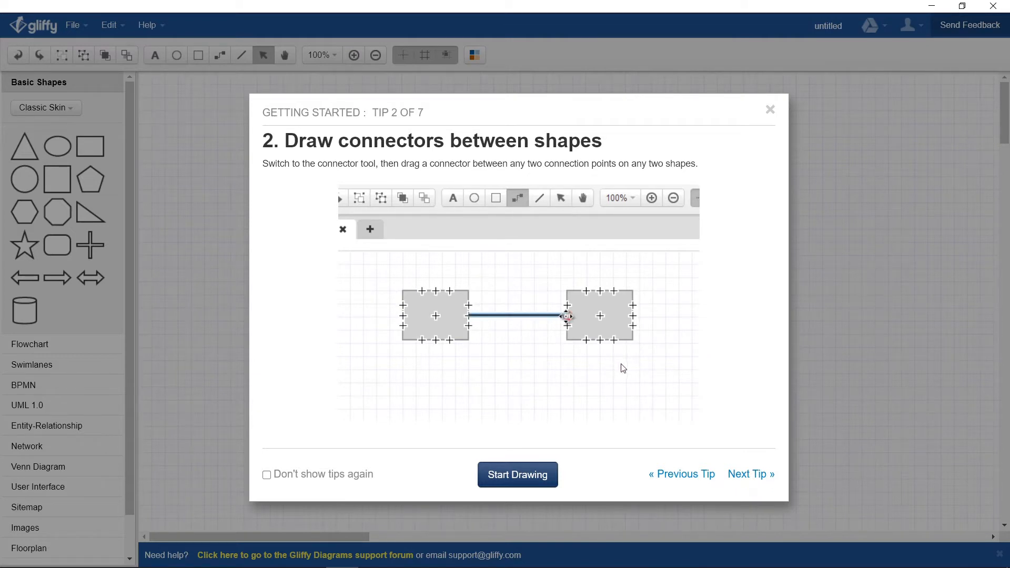
pyautogui.click(747, 474)
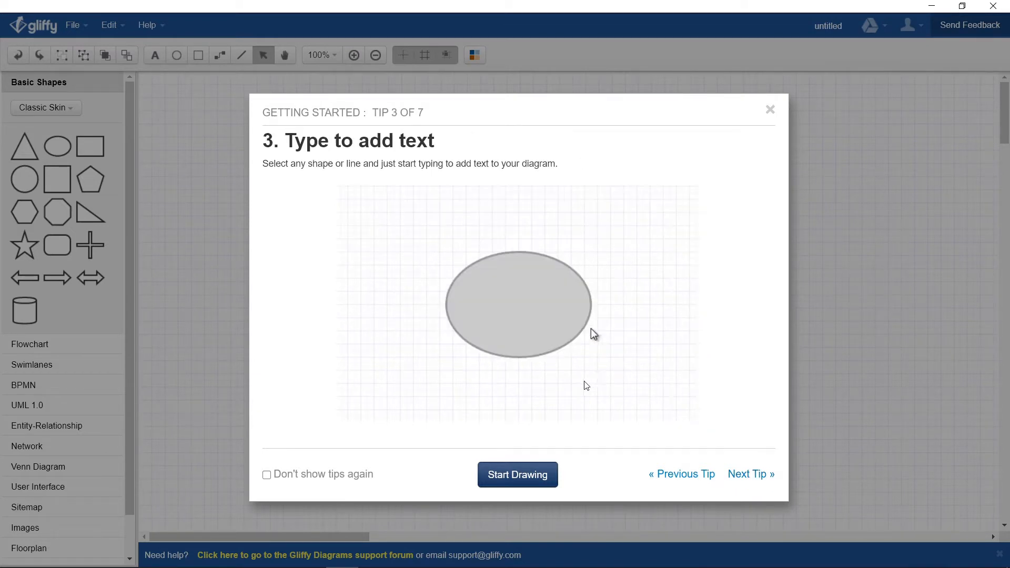
pyautogui.click(751, 474)
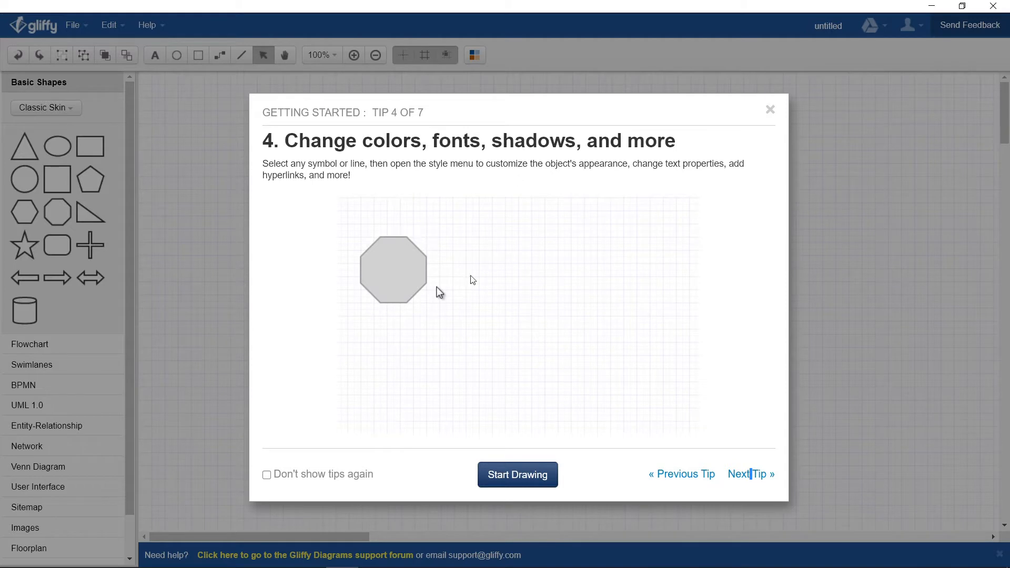
pyautogui.click(751, 474)
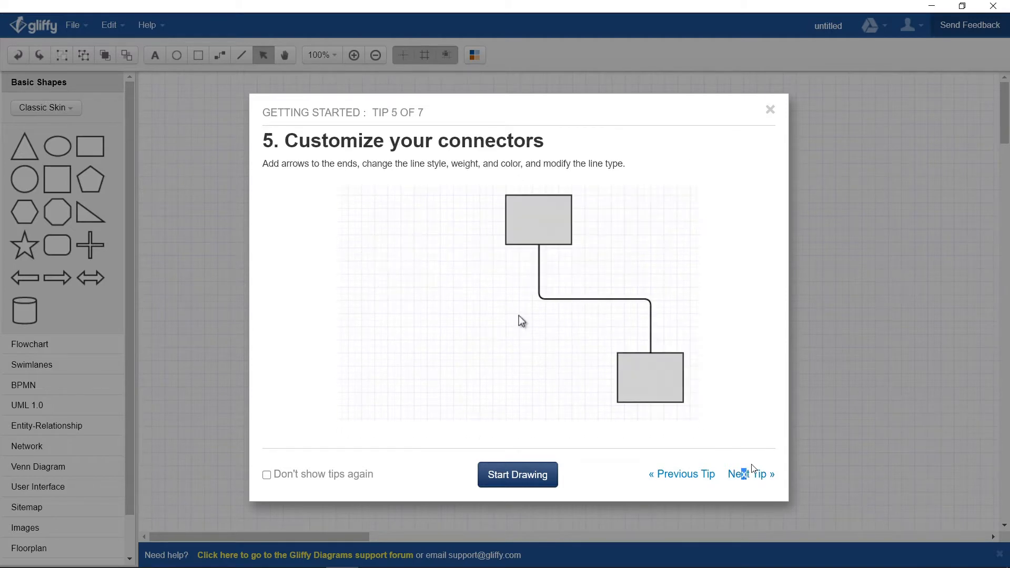
pyautogui.click(762, 474)
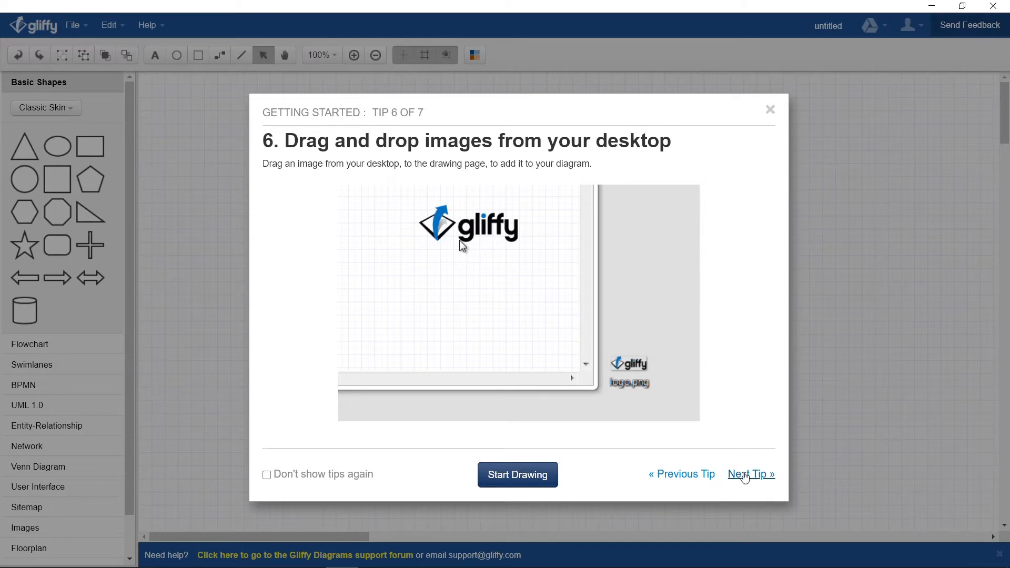
pyautogui.click(743, 475)
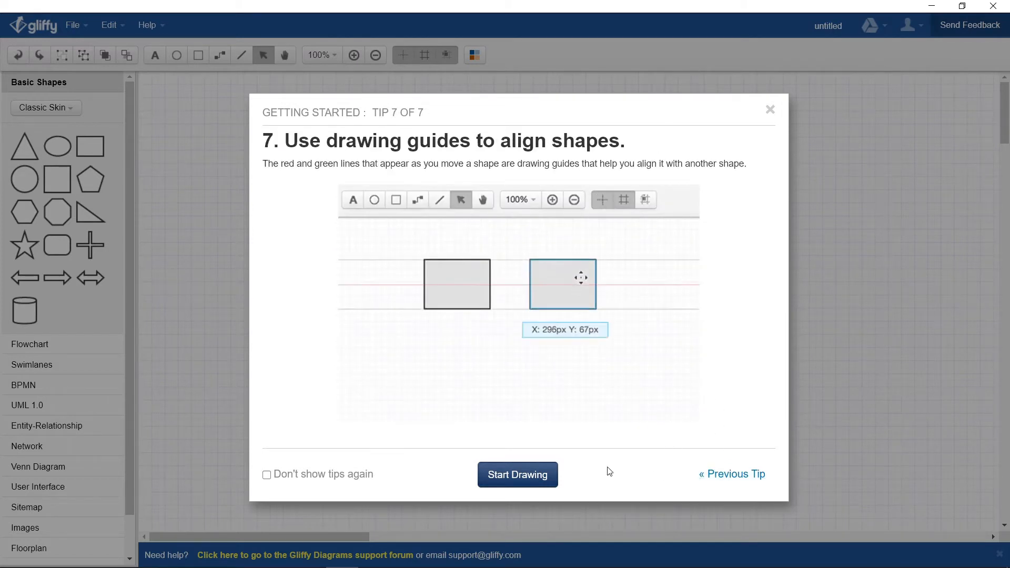
pyautogui.click(516, 476)
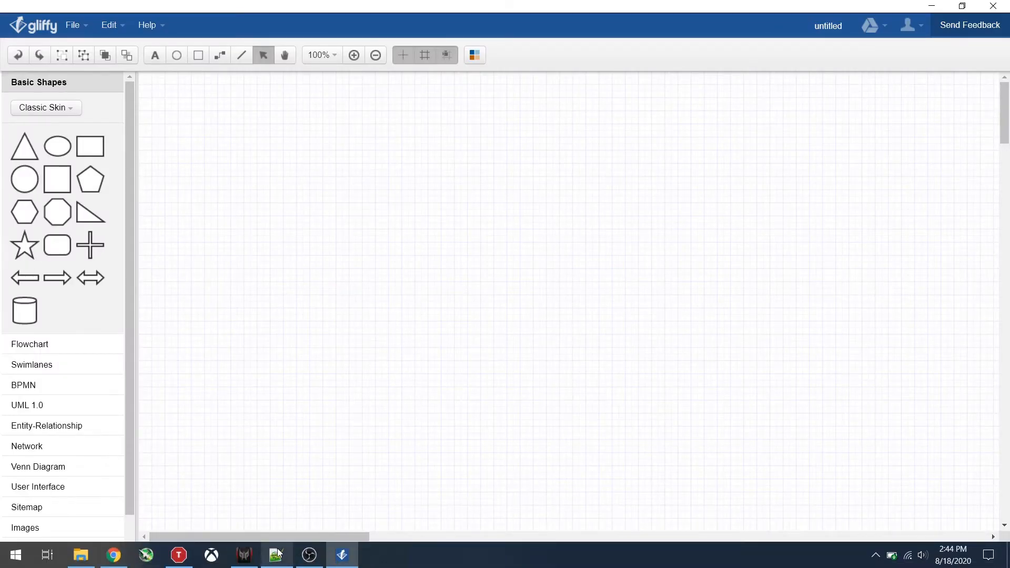
# Step: Reread the students-majoring-in-history question in the notes, then show the UML 1.0 shape library
pyautogui.click(275, 554)
pyautogui.click(244, 140)
pyautogui.moveTo(193, 140); pyautogui.dragTo(604, 183)
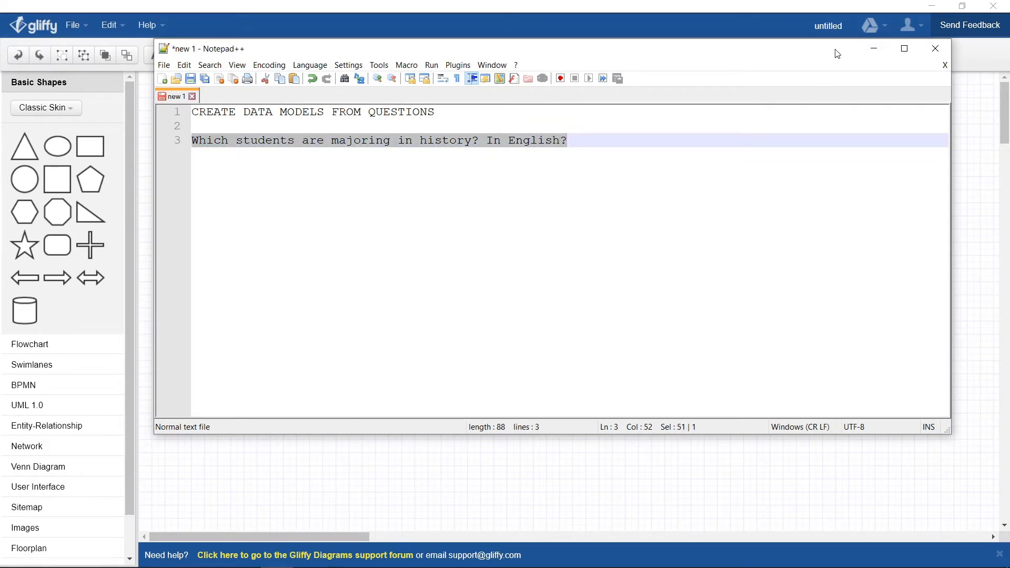
pyautogui.moveTo(279, 53); pyautogui.dragTo(274, 24)
pyautogui.click(248, 135)
pyautogui.moveTo(231, 112); pyautogui.dragTo(361, 112)
pyautogui.click(361, 108)
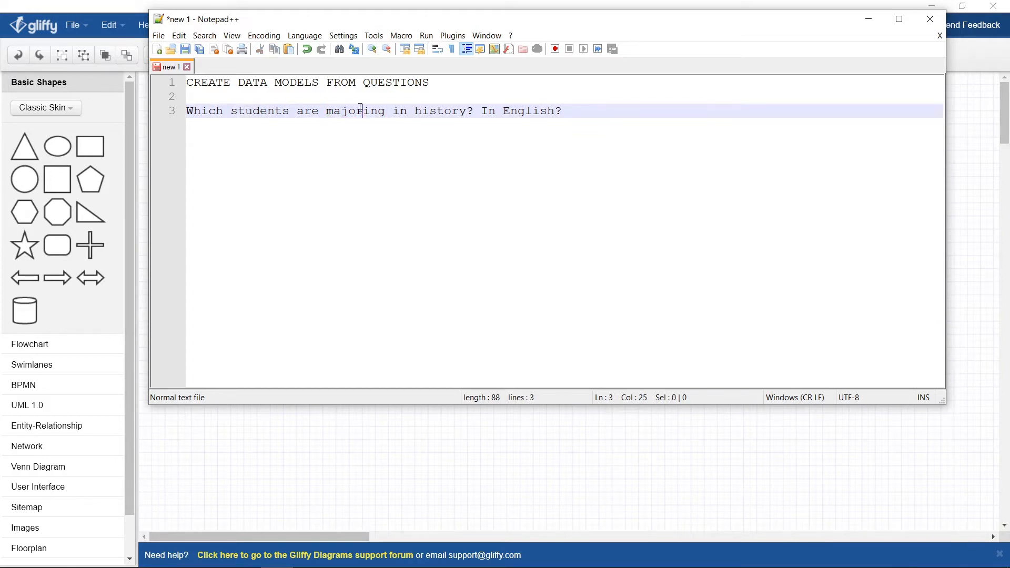
pyautogui.click(868, 23)
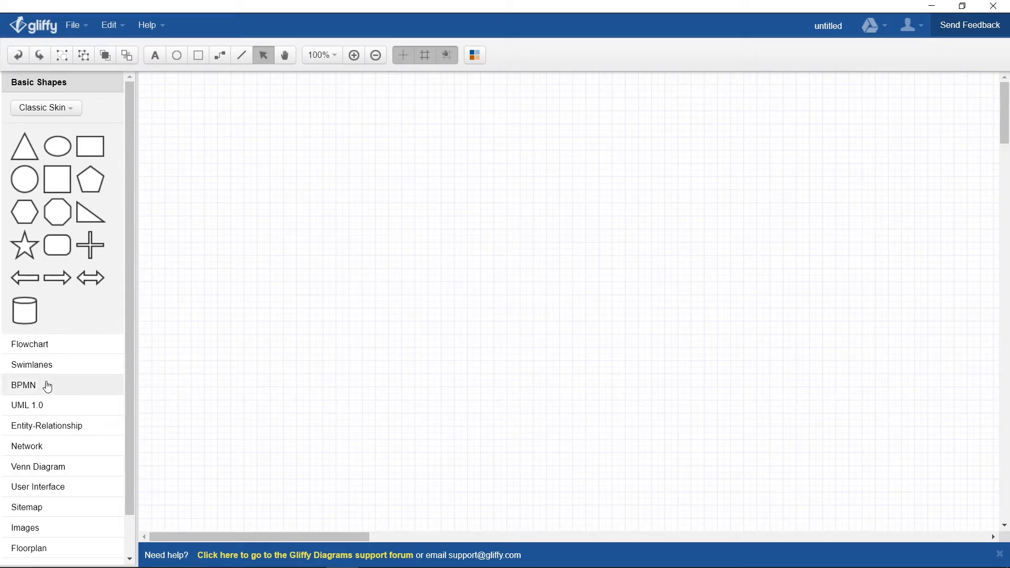
pyautogui.click(25, 406)
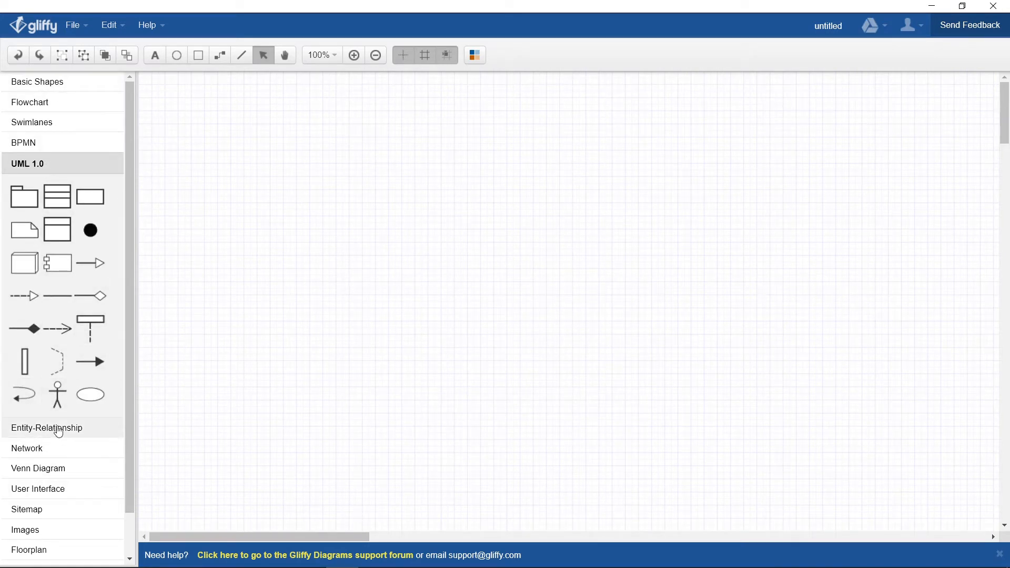
# Step: Switch the shape panel to the Entity-Relationship library, briefly revisiting UML 1.0
pyautogui.click(56, 429)
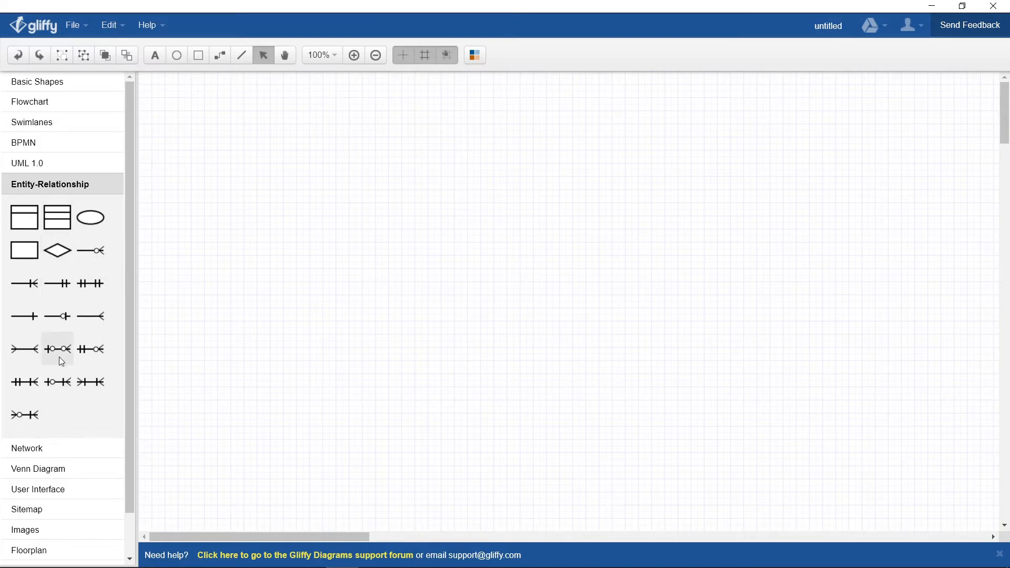
pyautogui.scroll(-1, 59, 484)
pyautogui.scroll(1, 52, 378)
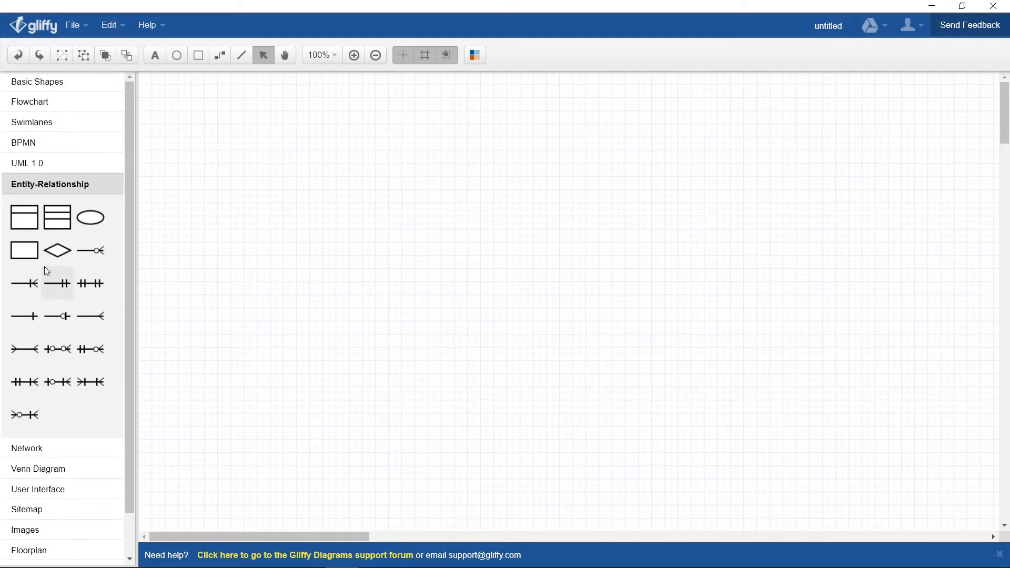
pyautogui.click(58, 165)
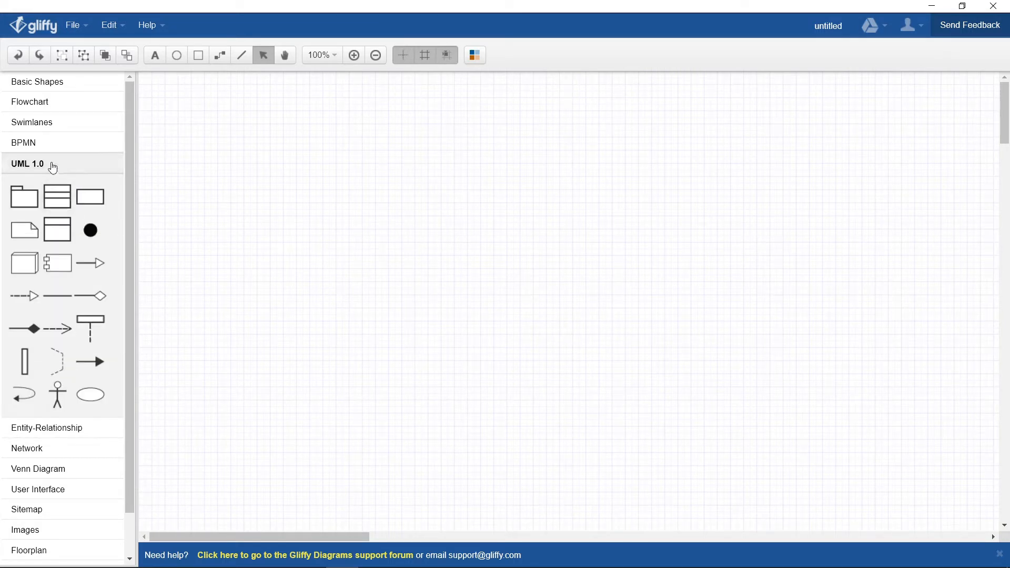
pyautogui.click(63, 430)
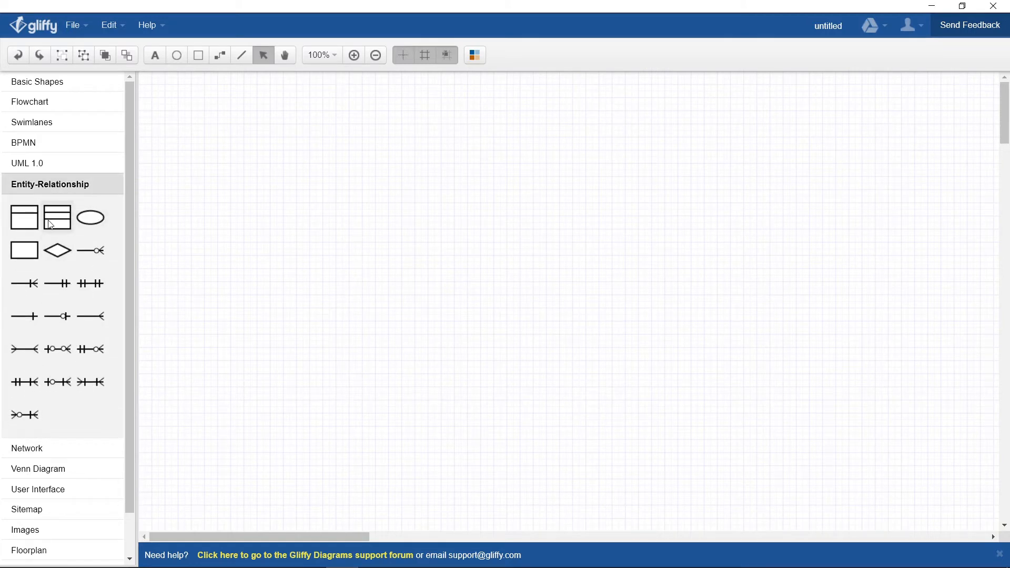
# Step: Place two entity tables side by side and title the first Student in bold, underlined
pyautogui.moveTo(50, 225); pyautogui.dragTo(291, 180)
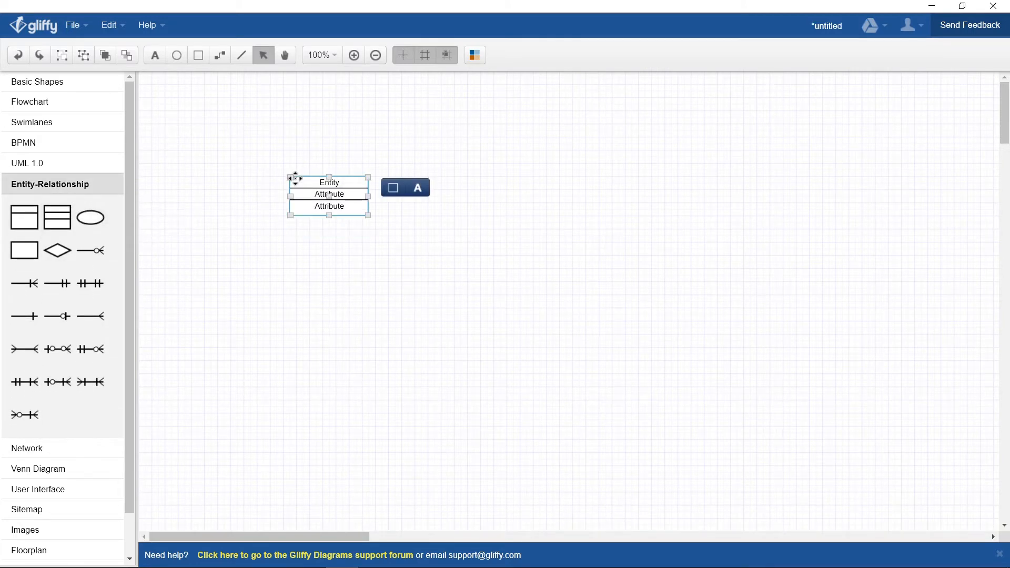
pyautogui.moveTo(53, 226); pyautogui.dragTo(453, 173)
pyautogui.click(331, 186)
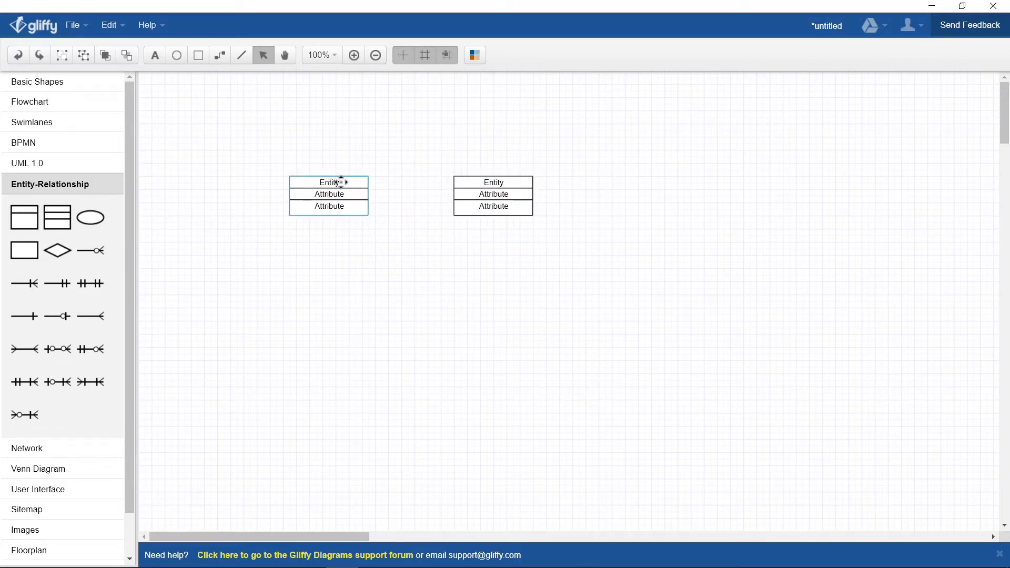
pyautogui.doubleClick(337, 187)
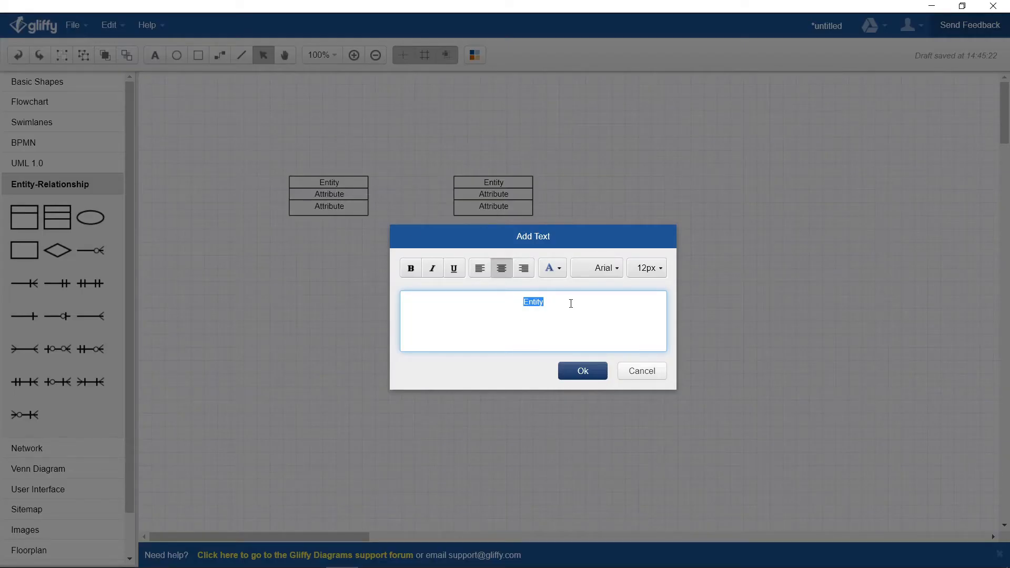
pyautogui.write('Student')
pyautogui.doubleClick(571, 304)
pyautogui.click(411, 268)
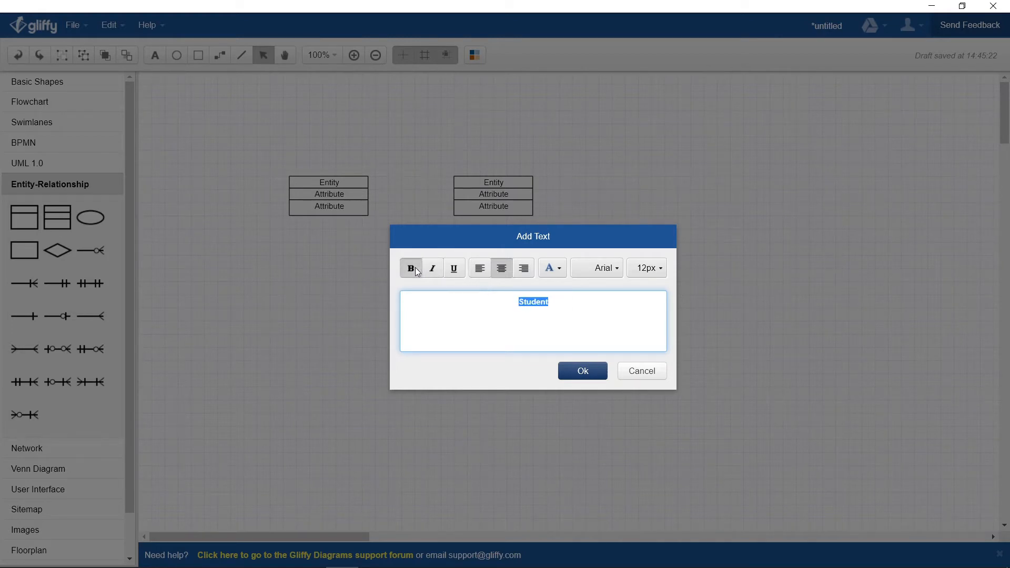
pyautogui.click(454, 268)
pyautogui.click(582, 371)
# Step: Title the second entity table Department in bold, underlined text
pyautogui.click(494, 183)
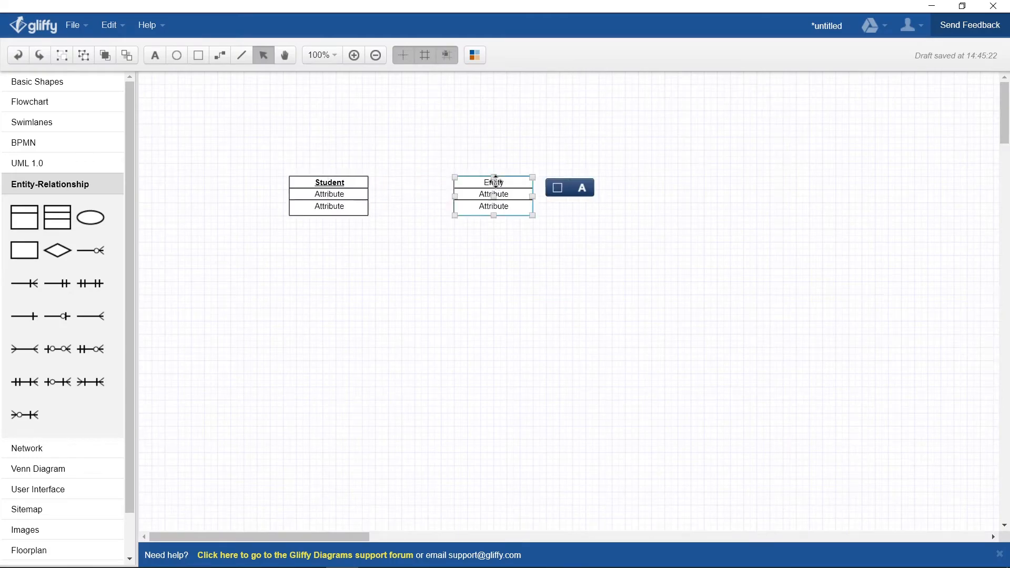
pyautogui.doubleClick(495, 182)
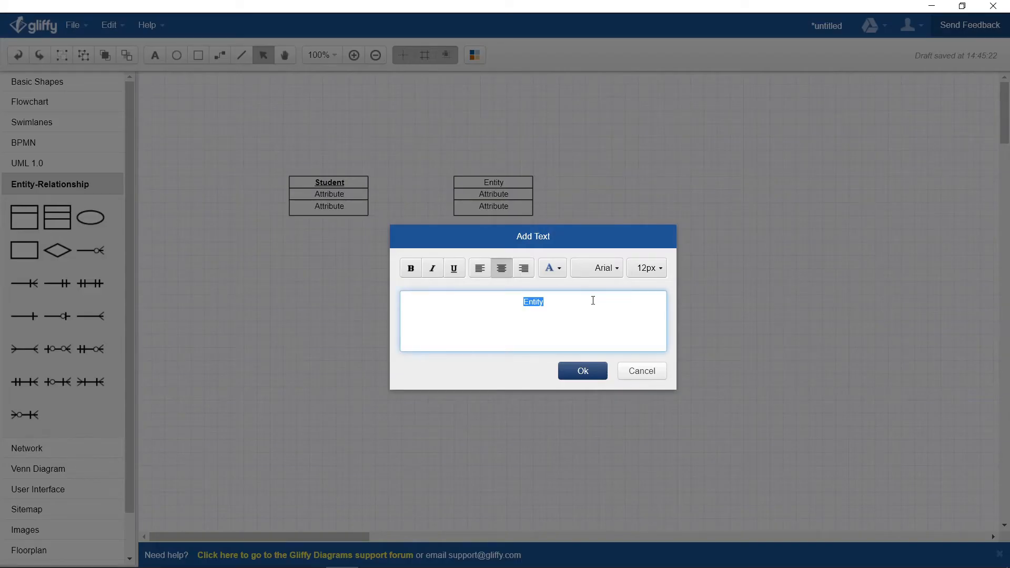
pyautogui.write('Department')
pyautogui.hotkey('ctrl', 'a')
pyautogui.hotkey('ctrl', 'b')
pyautogui.click(455, 269)
pyautogui.click(589, 373)
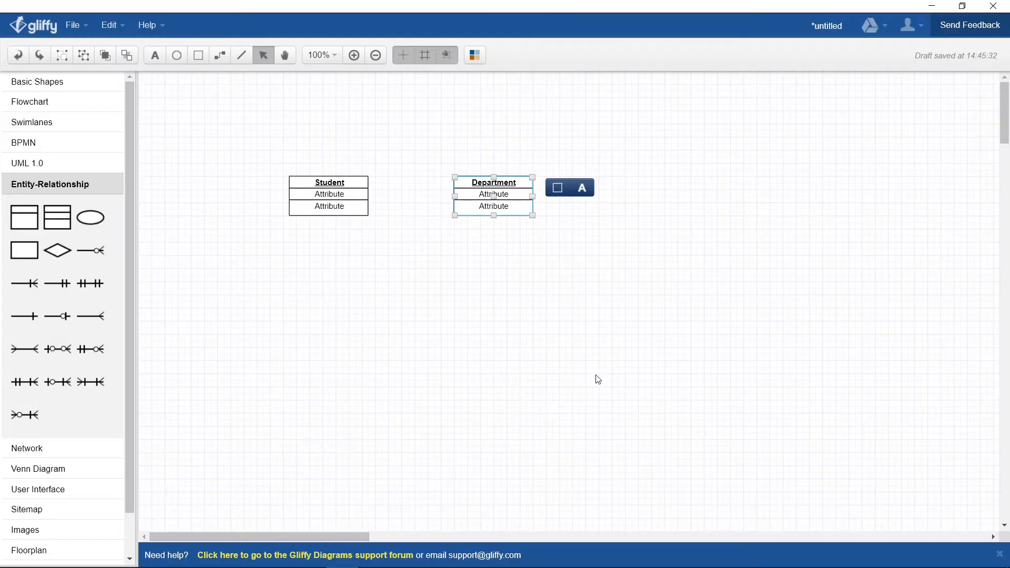
pyautogui.click(395, 220)
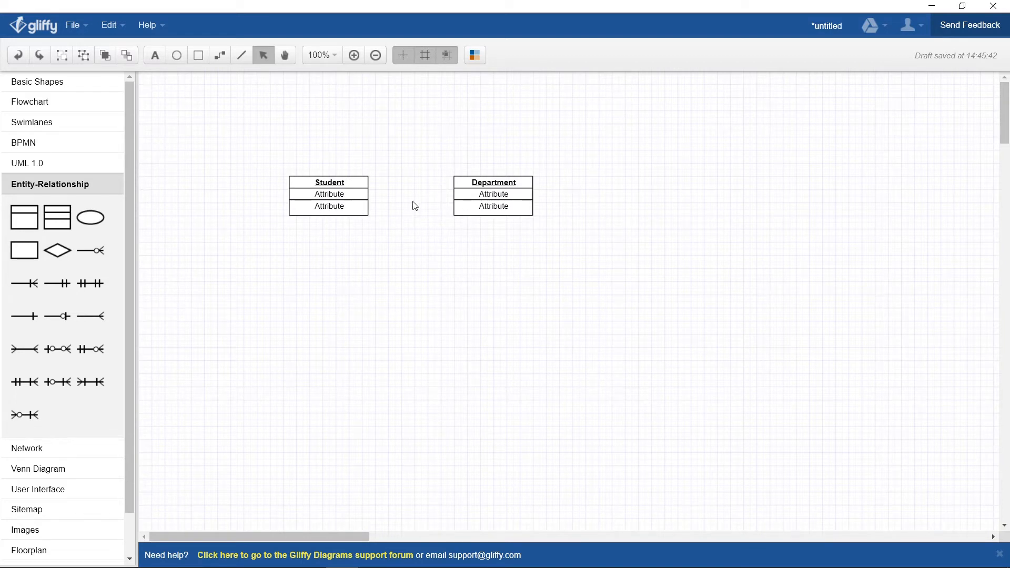
# Step: Rename Student's two attribute rows to id and First Name
pyautogui.click(338, 194)
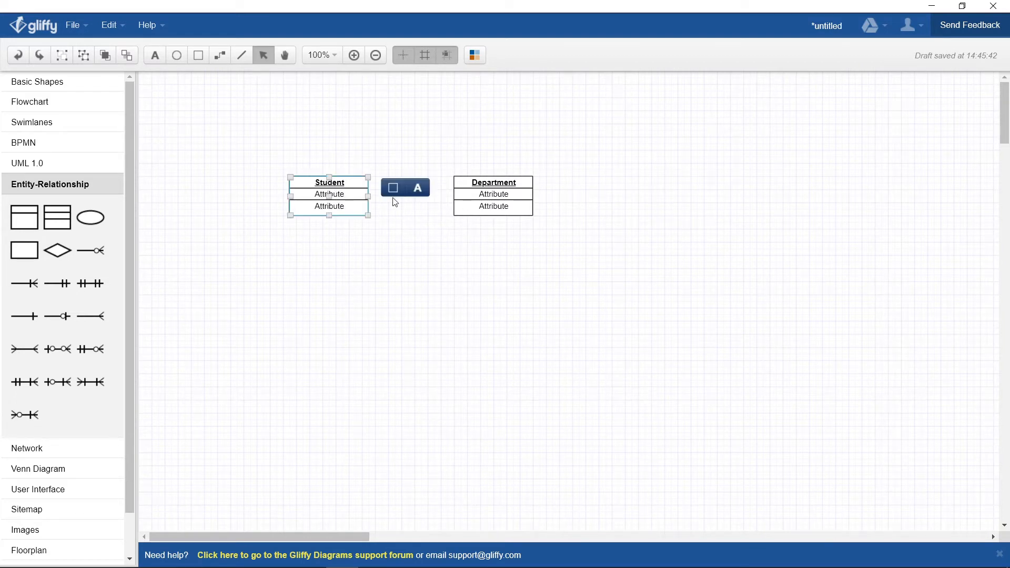
pyautogui.doubleClick(342, 195)
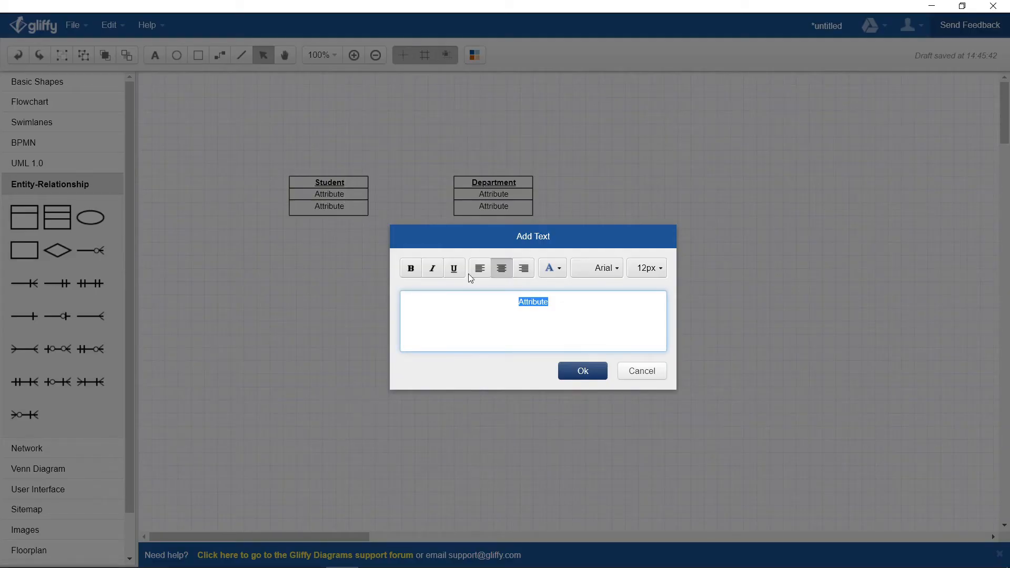
pyautogui.write('id')
pyautogui.click(568, 370)
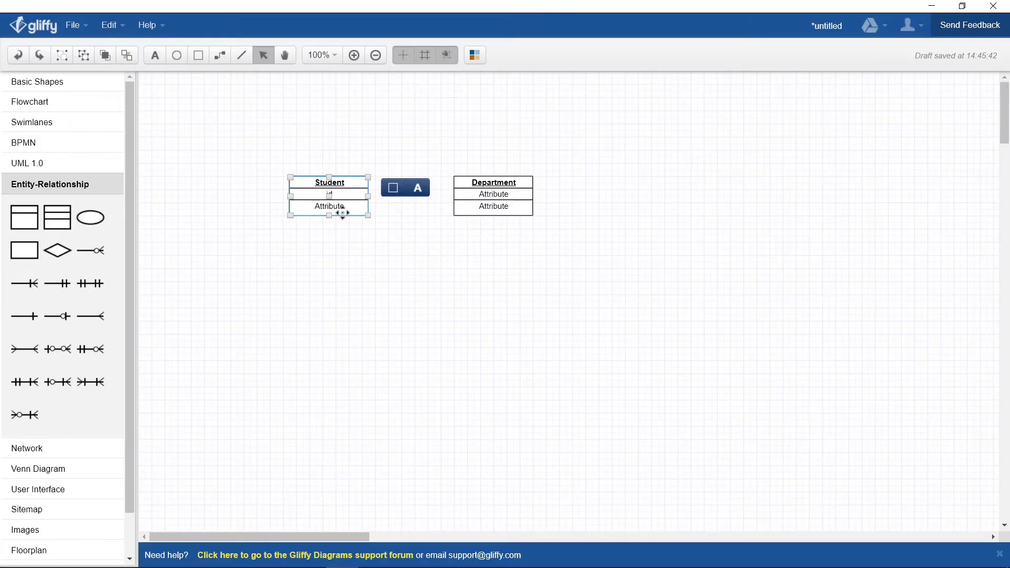
pyautogui.doubleClick(342, 211)
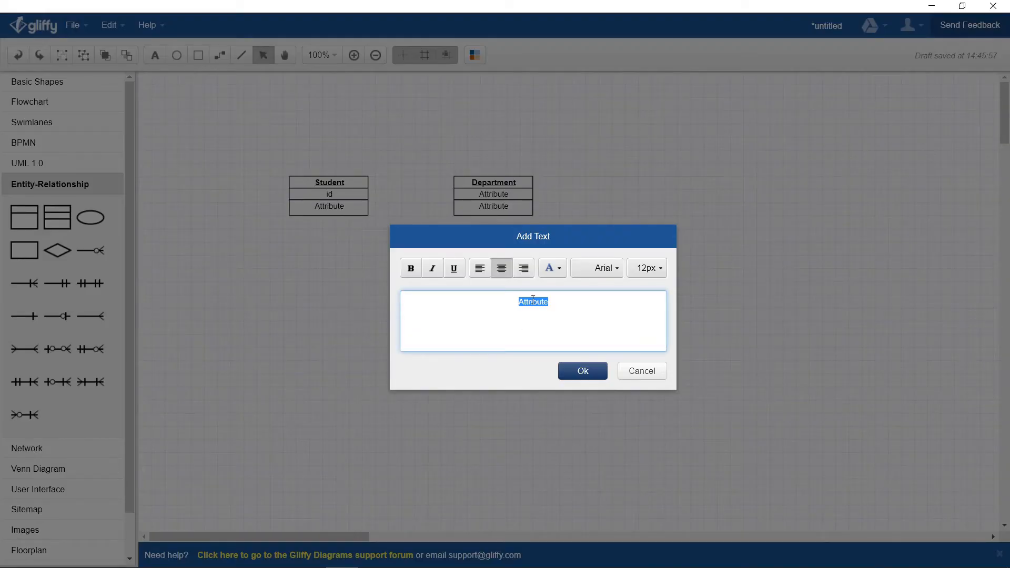
pyautogui.write('Name')
pyautogui.click(586, 369)
pyautogui.write('First Name')
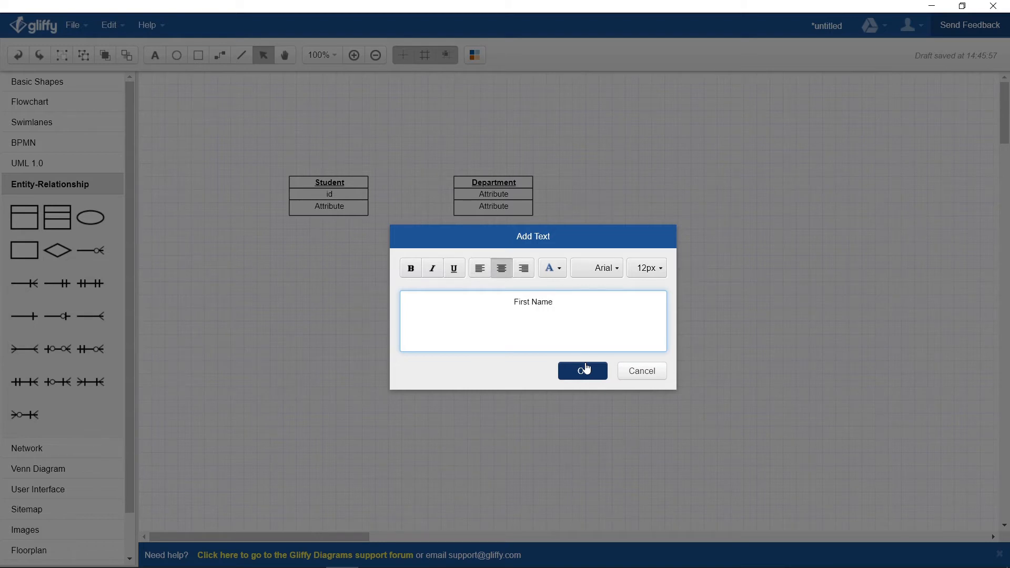
pyautogui.click(588, 369)
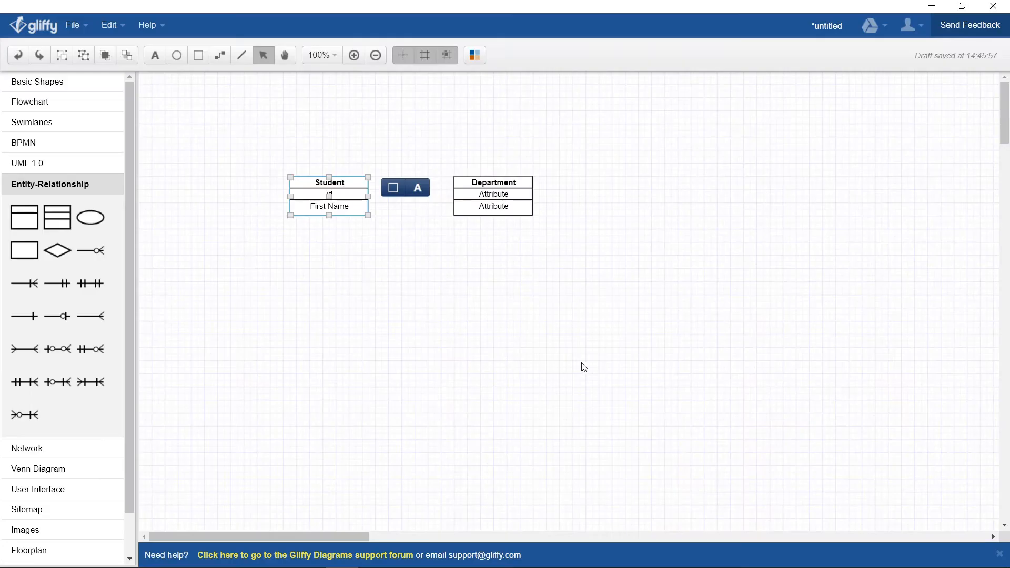
pyautogui.click(396, 197)
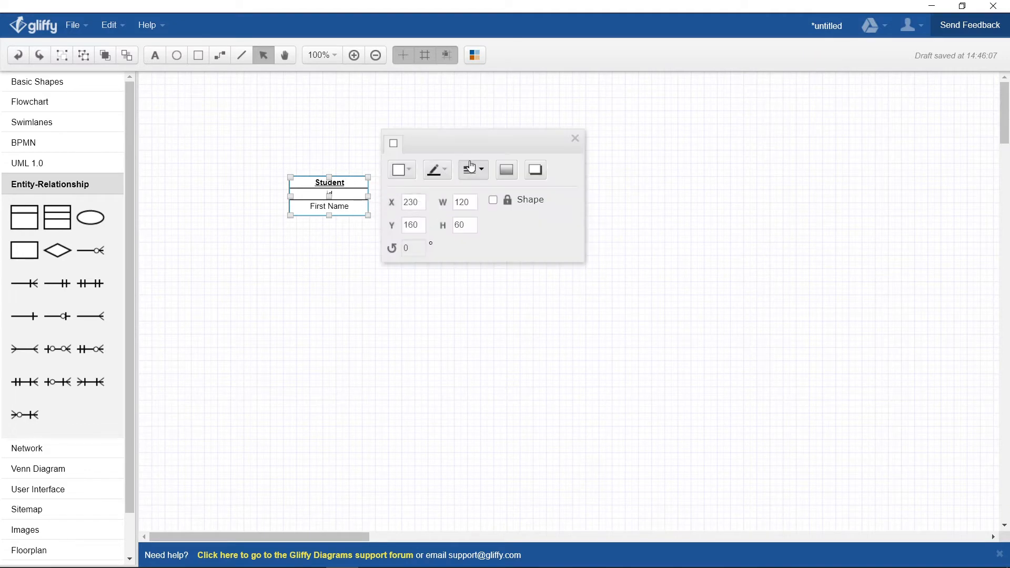
pyautogui.click(576, 139)
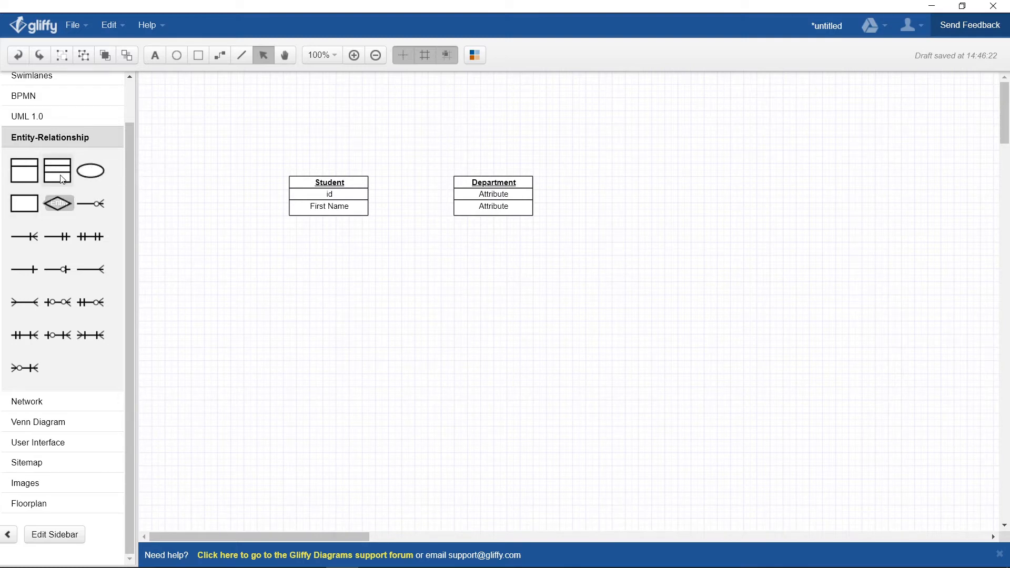
# Step: Add a new block of rows under Student and set the first to LastName
pyautogui.moveTo(60, 177); pyautogui.dragTo(287, 222)
pyautogui.click(406, 254)
pyautogui.click(345, 223)
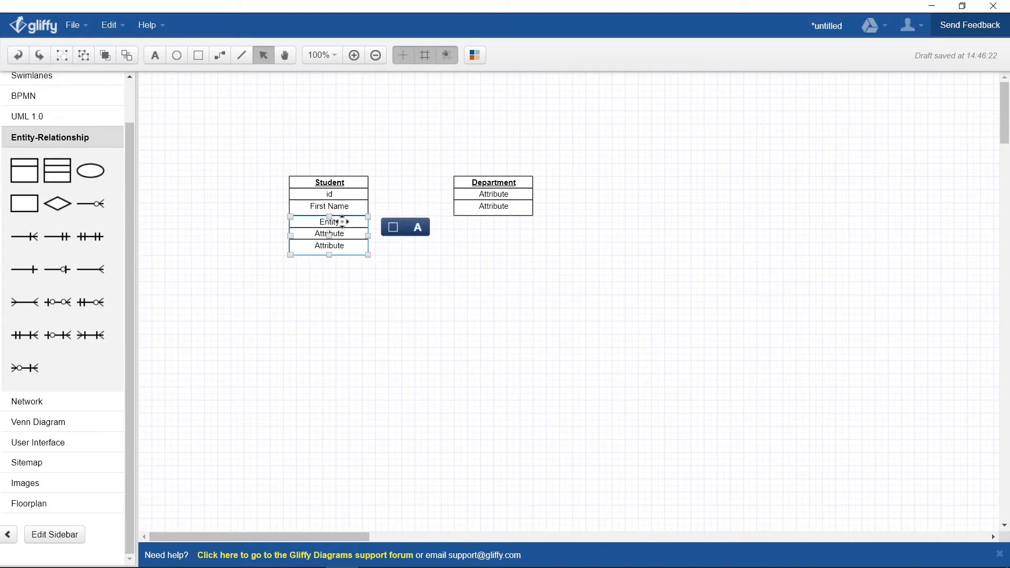
pyautogui.doubleClick(345, 222)
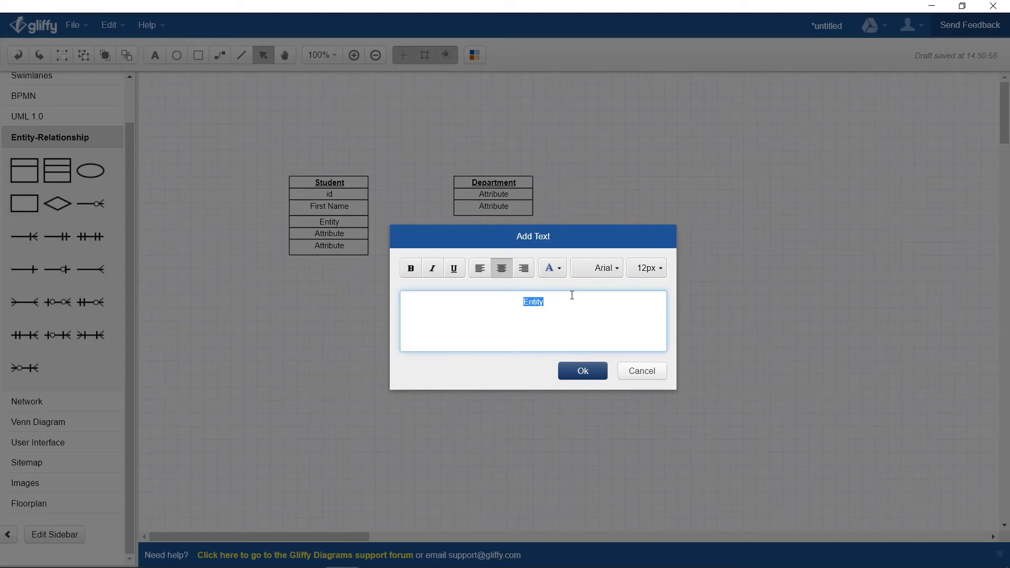
pyautogui.write('LastName')
pyautogui.click(564, 371)
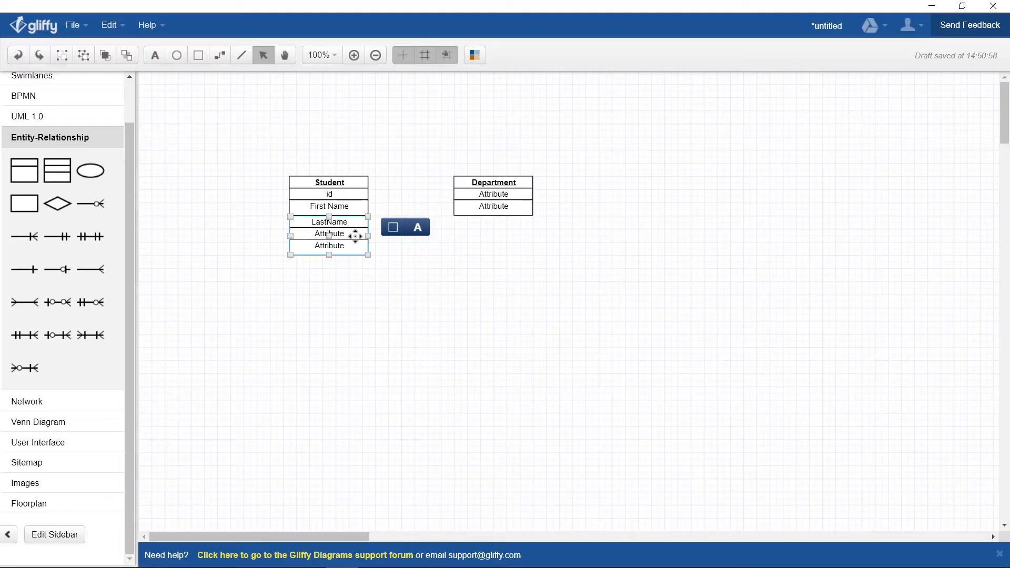
# Step: Fill the remaining new Student rows with email and phone
pyautogui.doubleClick(354, 235)
pyautogui.write('email')
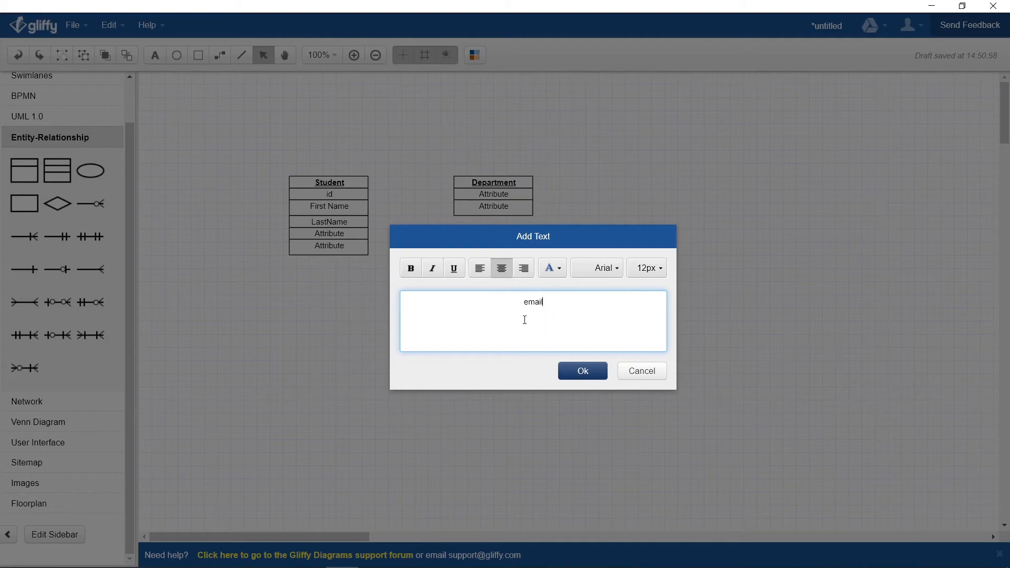
pyautogui.click(563, 371)
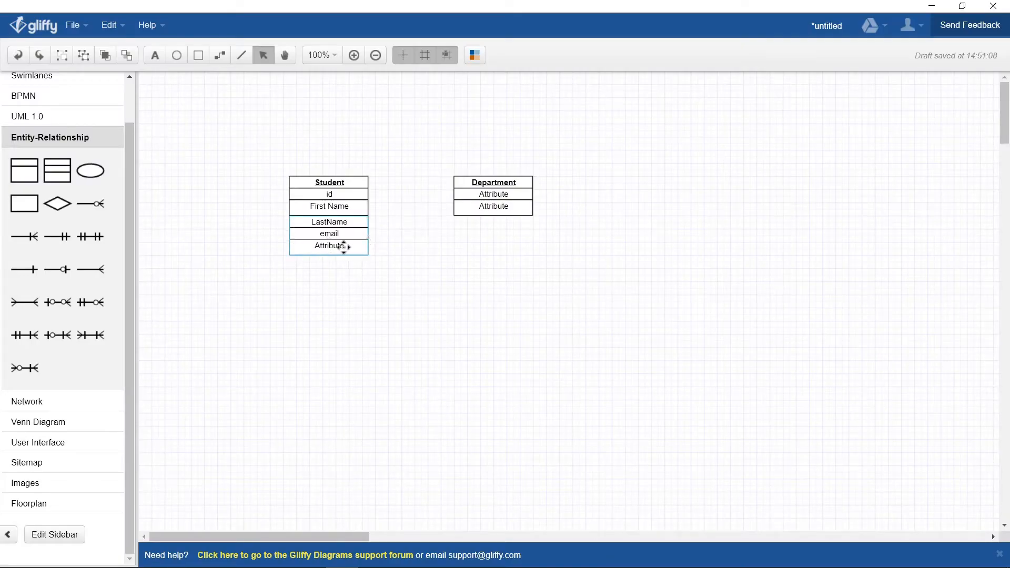
pyautogui.doubleClick(343, 246)
pyautogui.write('phone')
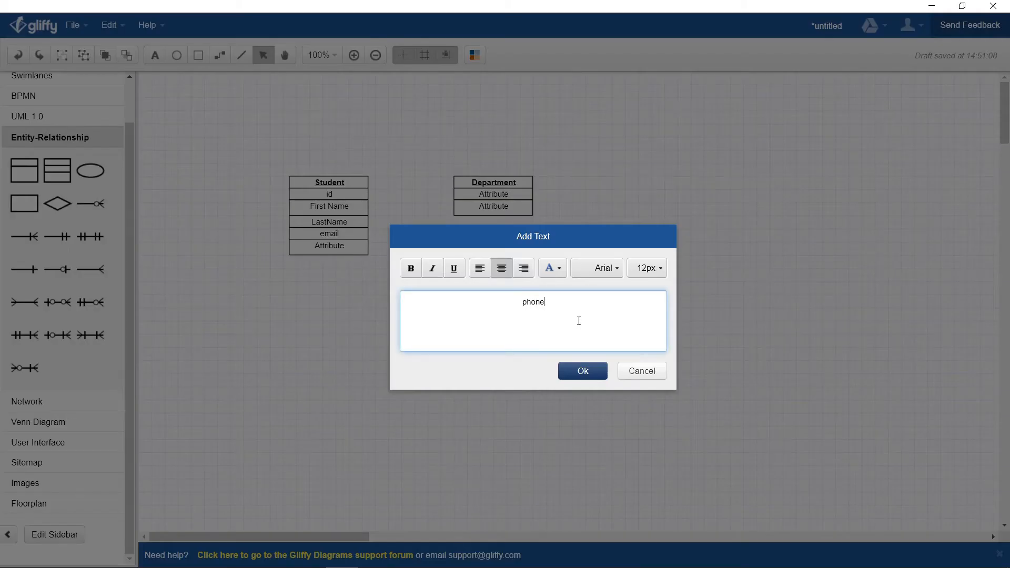
pyautogui.click(580, 369)
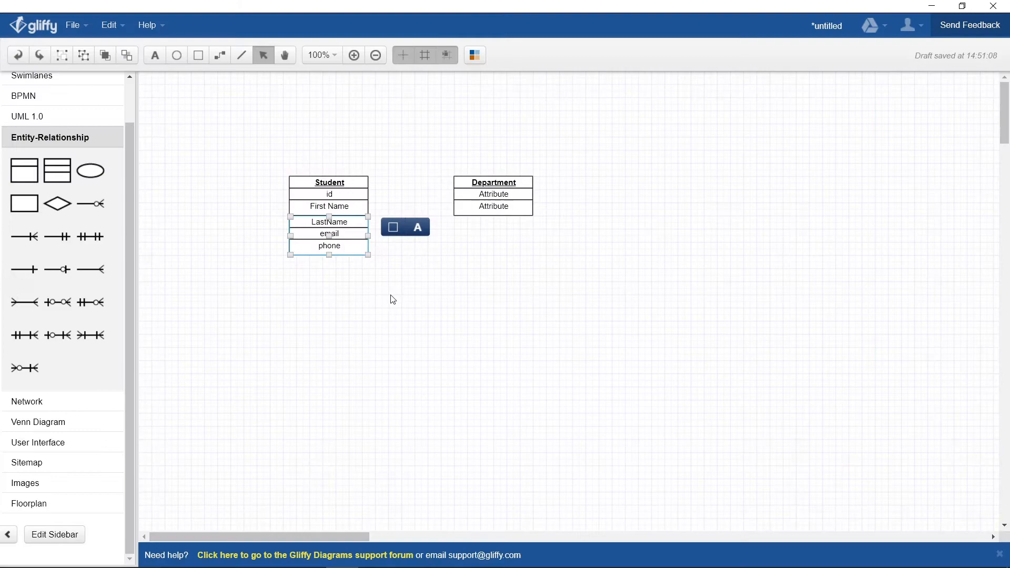
pyautogui.click(503, 243)
# Step: Type id and Name into Department's two placeholder rows via the Add Text dialog
pyautogui.doubleClick(496, 193)
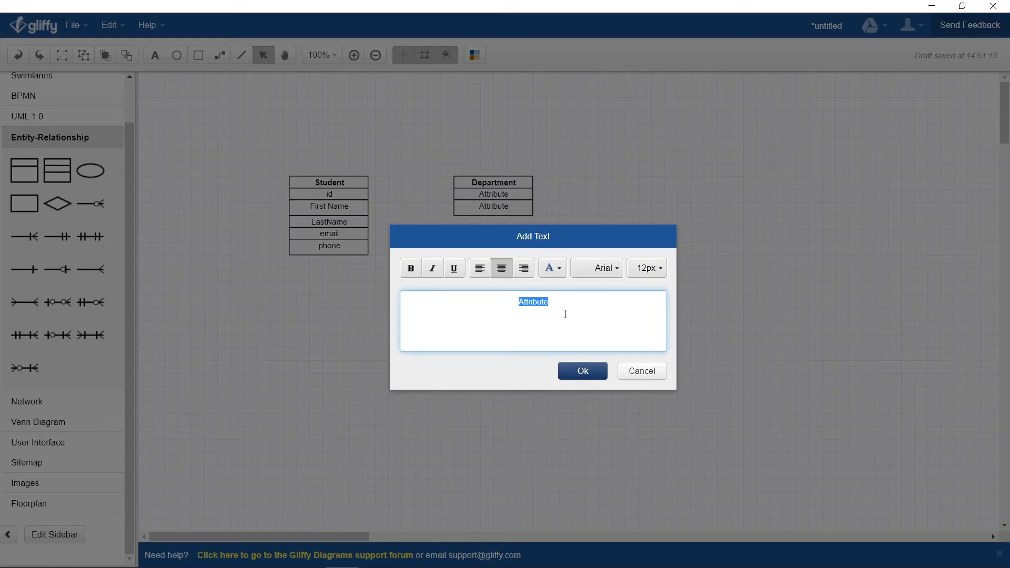
pyautogui.write('id')
pyautogui.click(580, 370)
pyautogui.doubleClick(514, 207)
pyautogui.write('Name')
pyautogui.click(593, 374)
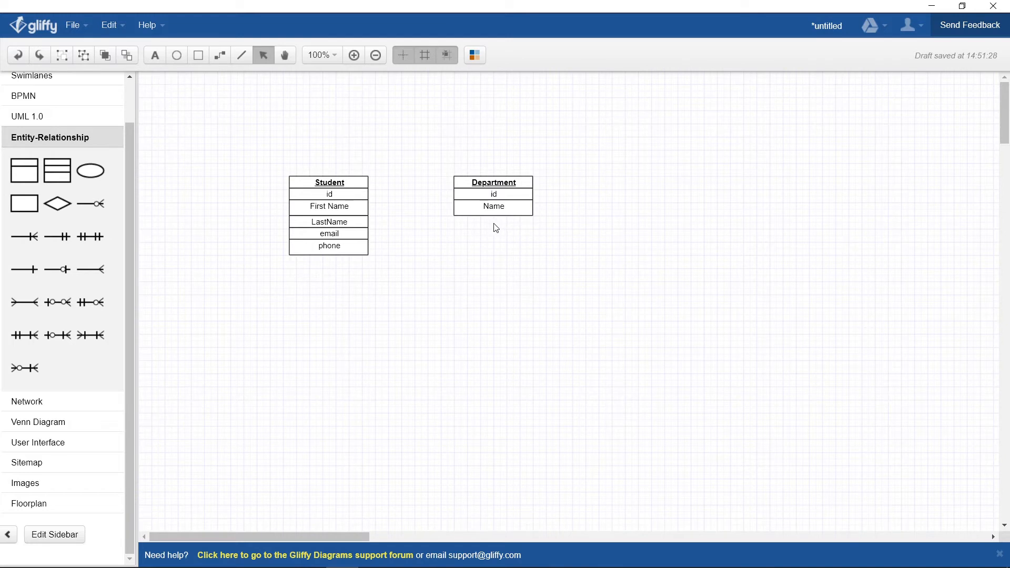
# Step: Remove the space from Student's 'First Name' attribute so it reads 'FirstName'
pyautogui.click(521, 187)
pyautogui.click(521, 160)
pyautogui.doubleClick(345, 205)
pyautogui.click(532, 303)
pyautogui.press('BackSpace')
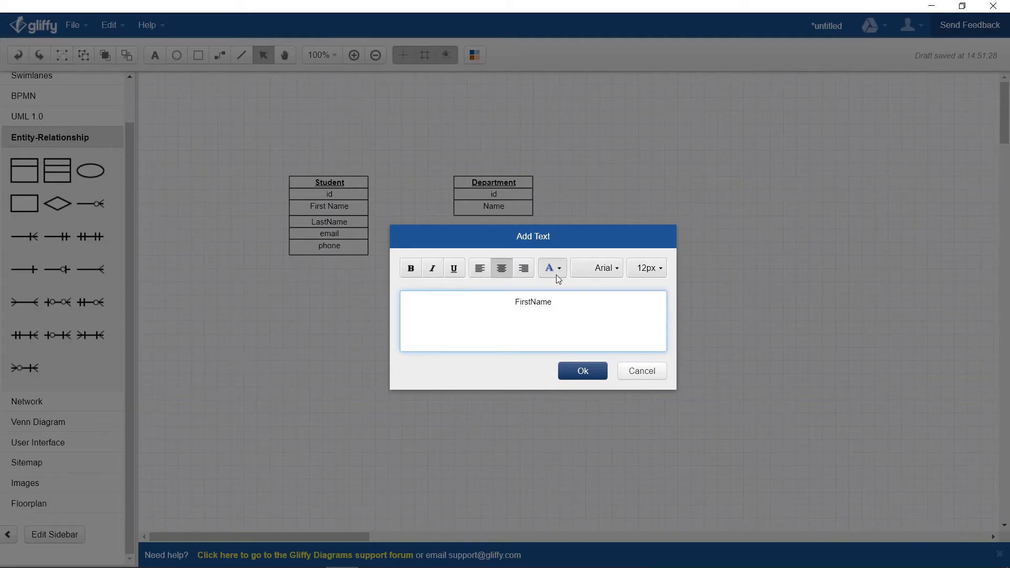
pyautogui.click(575, 377)
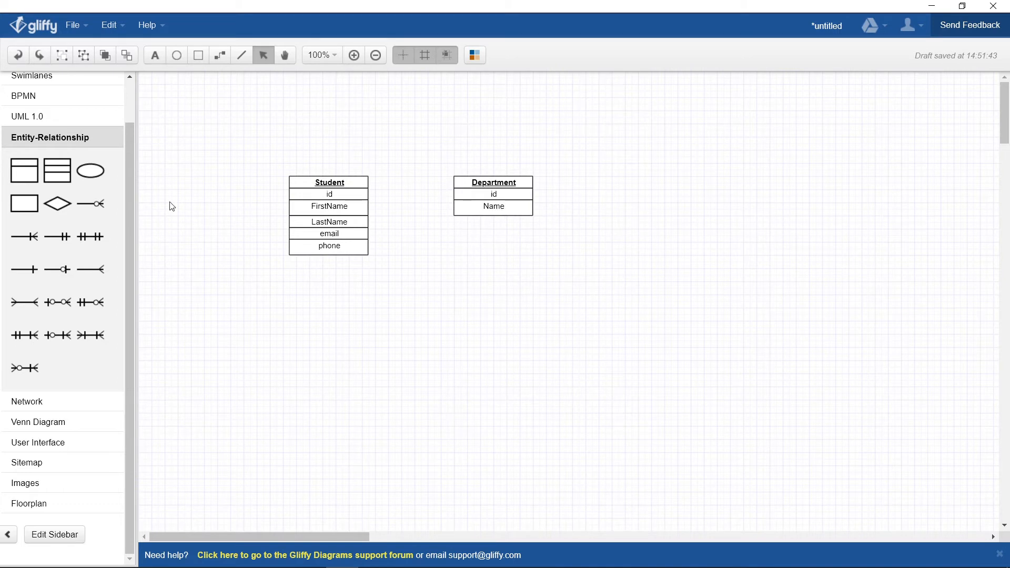
pyautogui.moveTo(30, 208); pyautogui.dragTo(455, 221)
pyautogui.click(494, 246)
pyautogui.moveTo(494, 248); pyautogui.dragTo(495, 227)
pyautogui.click(578, 228)
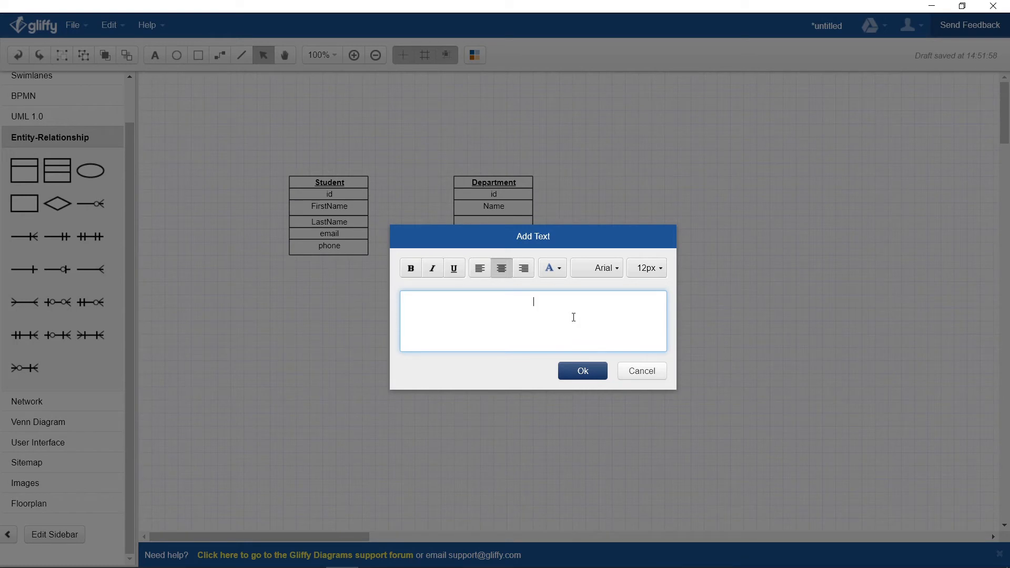
pyautogui.write('Depa')
pyautogui.click(642, 371)
pyautogui.click(505, 220)
pyautogui.press('Delete')
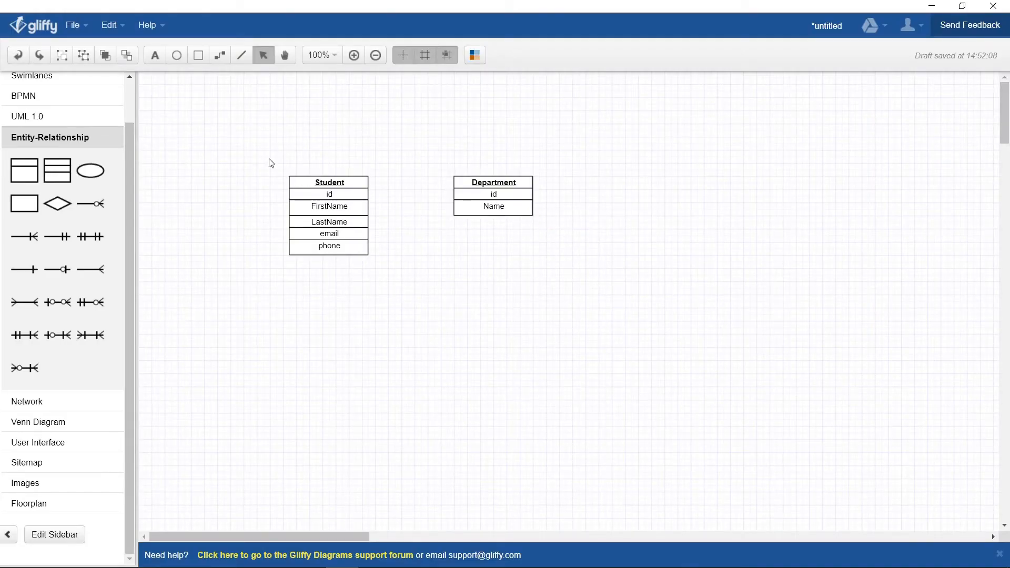
pyautogui.moveTo(253, 151); pyautogui.dragTo(417, 283)
pyautogui.moveTo(556, 159); pyautogui.dragTo(457, 254)
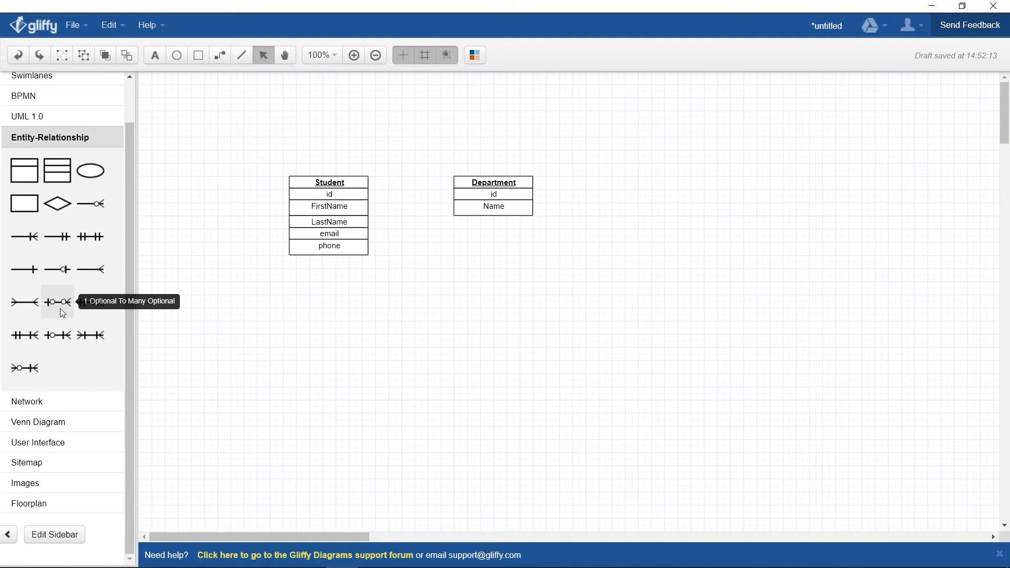
# Step: Drop a '1 Optional To Many Optional' connector between the Student and Department tables
pyautogui.moveTo(58, 307); pyautogui.dragTo(405, 273)
pyautogui.click(403, 270)
pyautogui.click(415, 294)
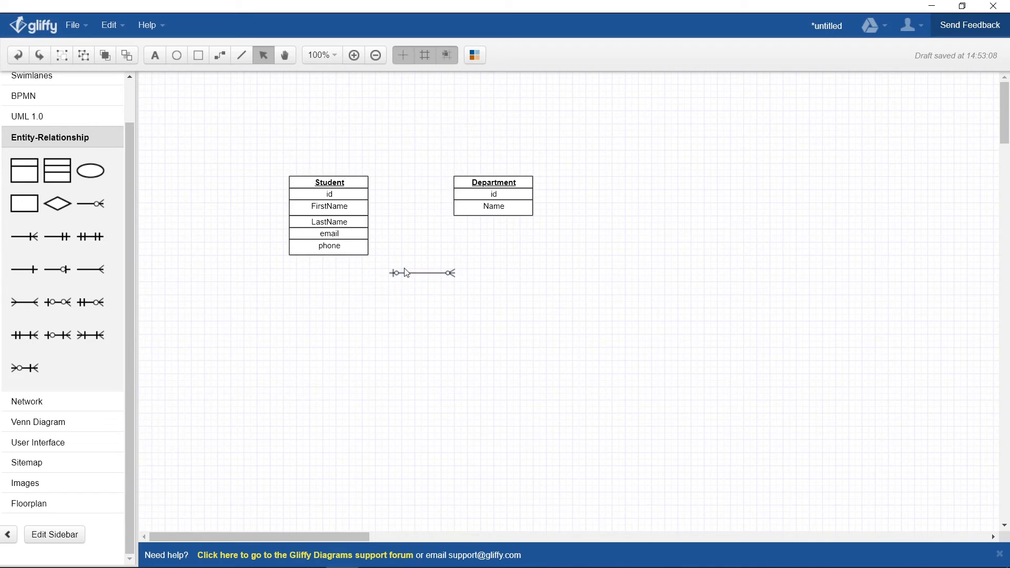
pyautogui.click(402, 277)
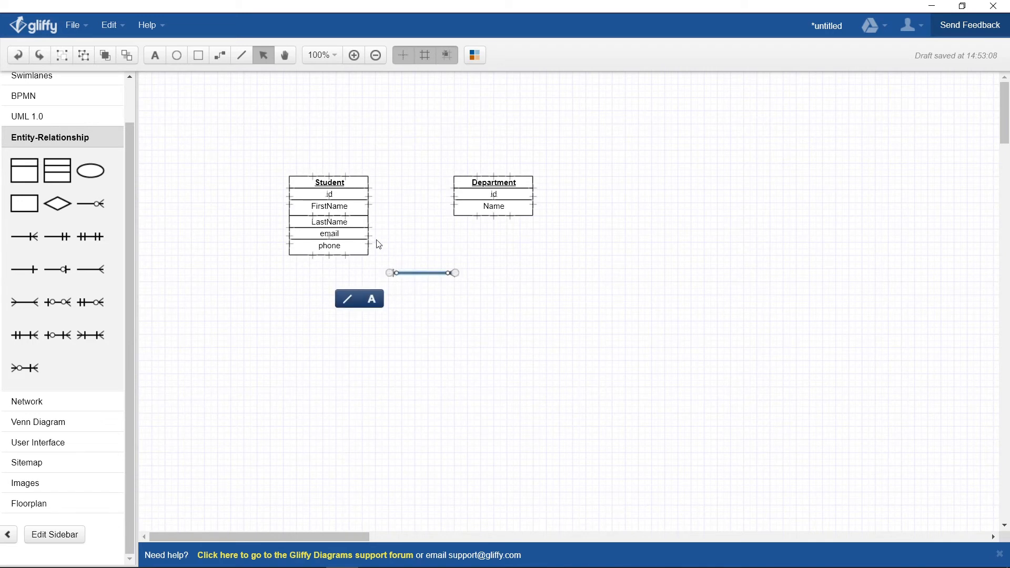
# Step: Attach the connector's ends to Department's id row and Student's id row, straightening the link
pyautogui.moveTo(387, 273); pyautogui.dragTo(454, 198)
pyautogui.click(468, 247)
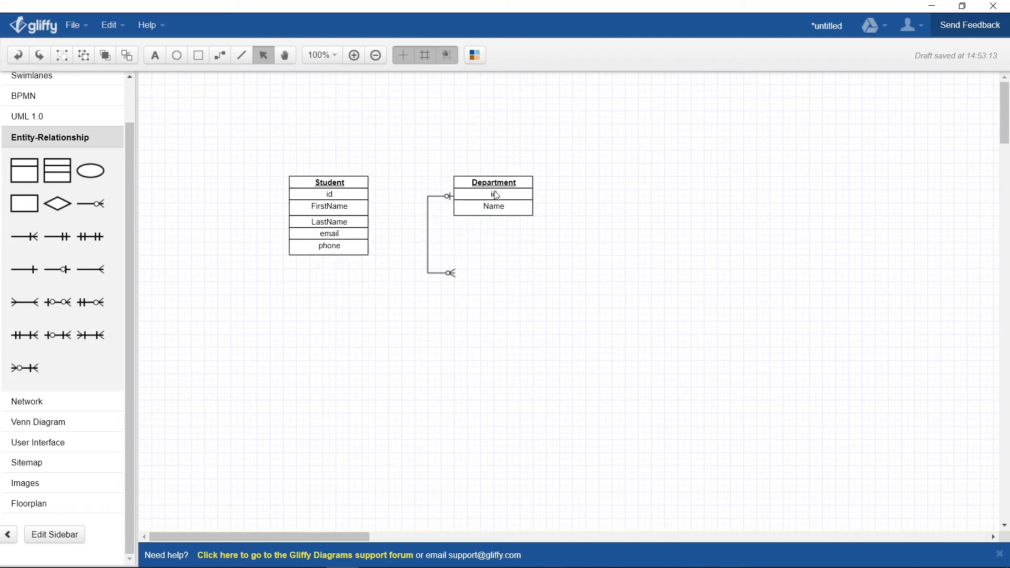
pyautogui.click(452, 274)
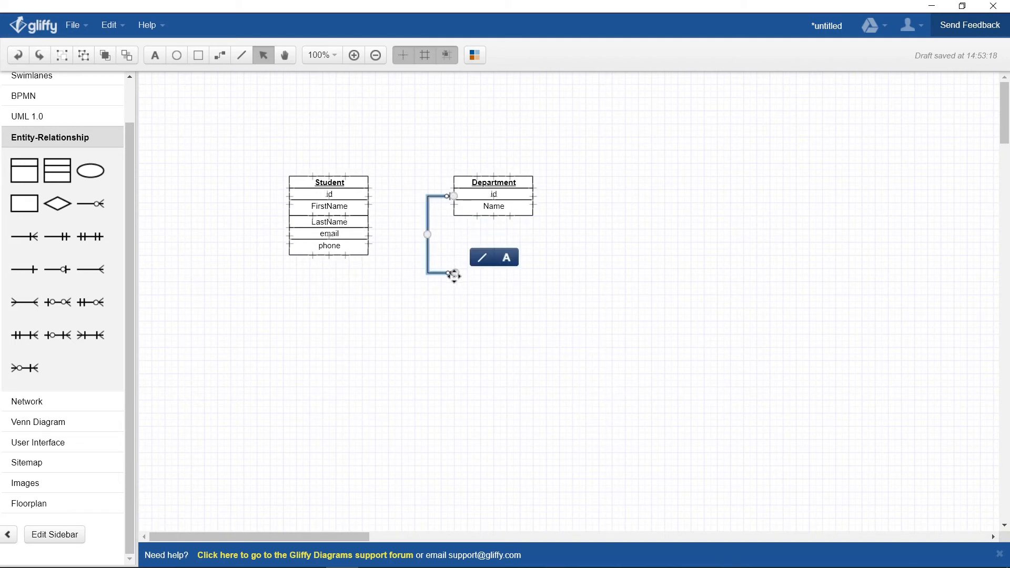
pyautogui.moveTo(455, 273); pyautogui.dragTo(372, 196)
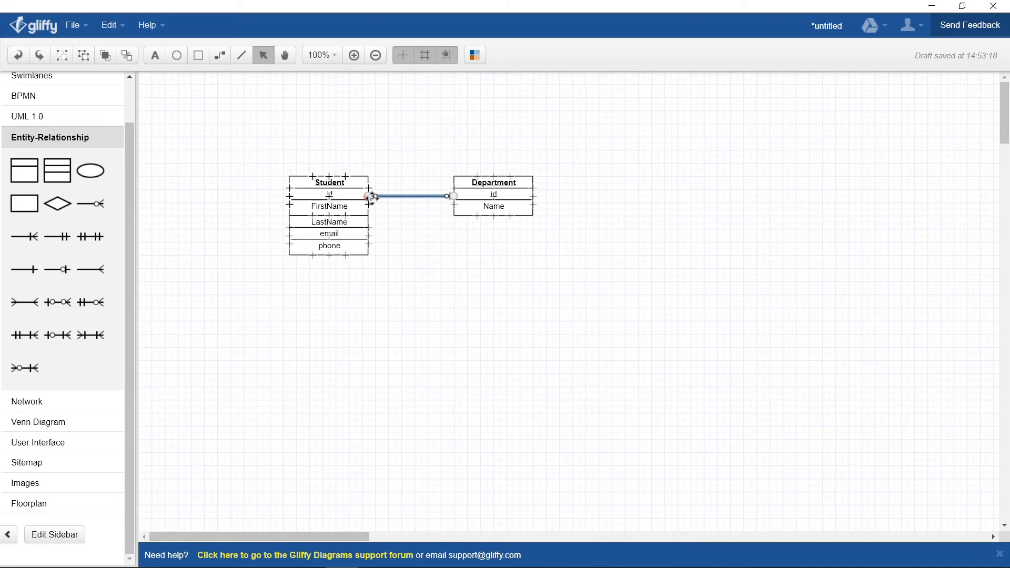
pyautogui.click(409, 238)
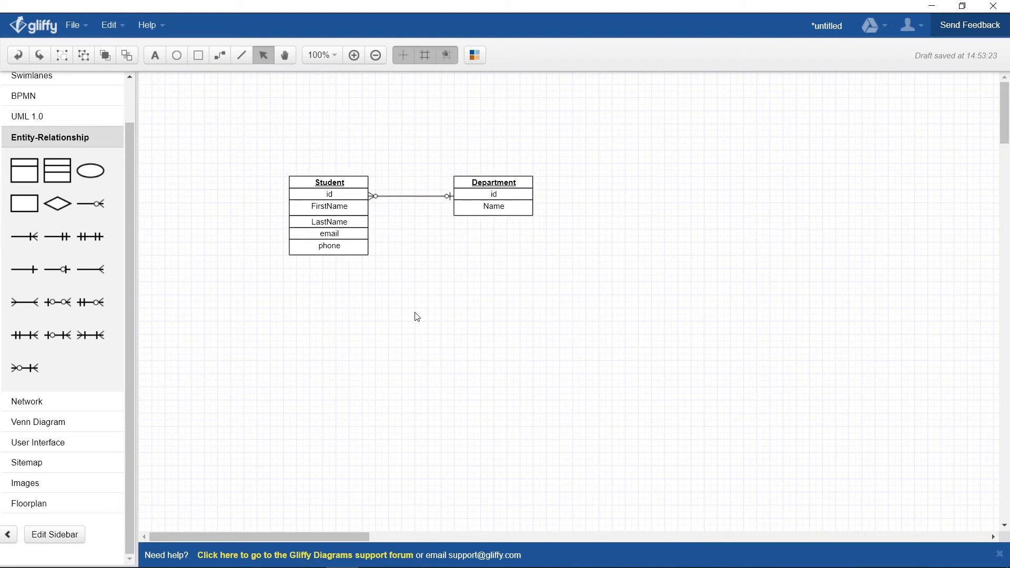
pyautogui.click(72, 27)
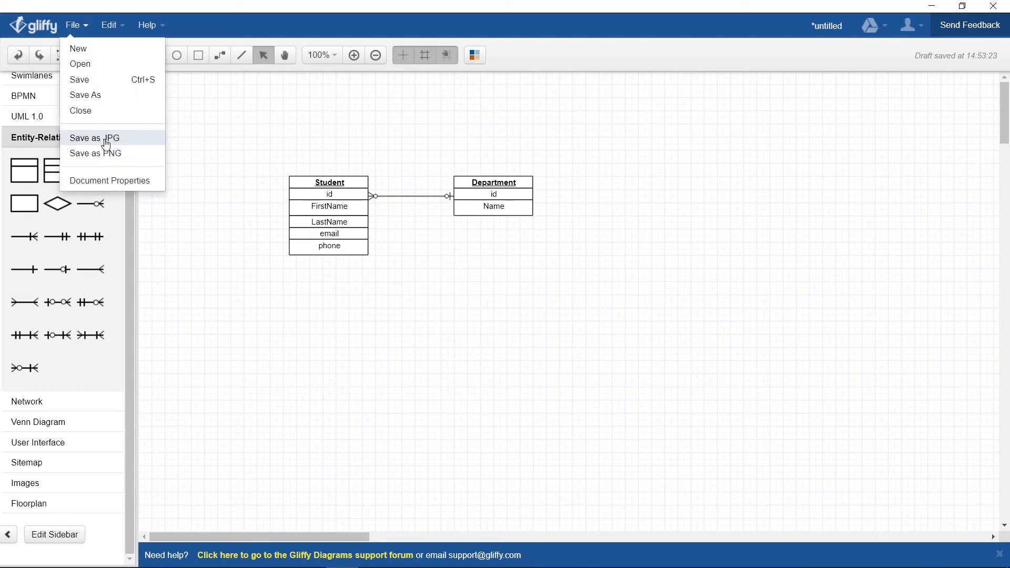
# Step: Export the diagram as a JPG named example on the Desktop, then minimize Gliffy
pyautogui.click(136, 139)
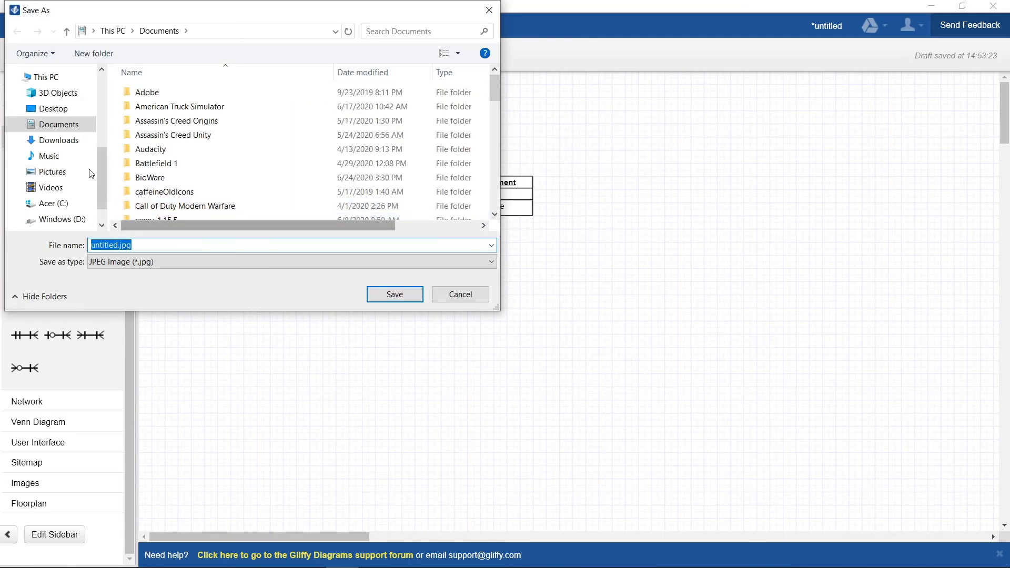
pyautogui.click(58, 108)
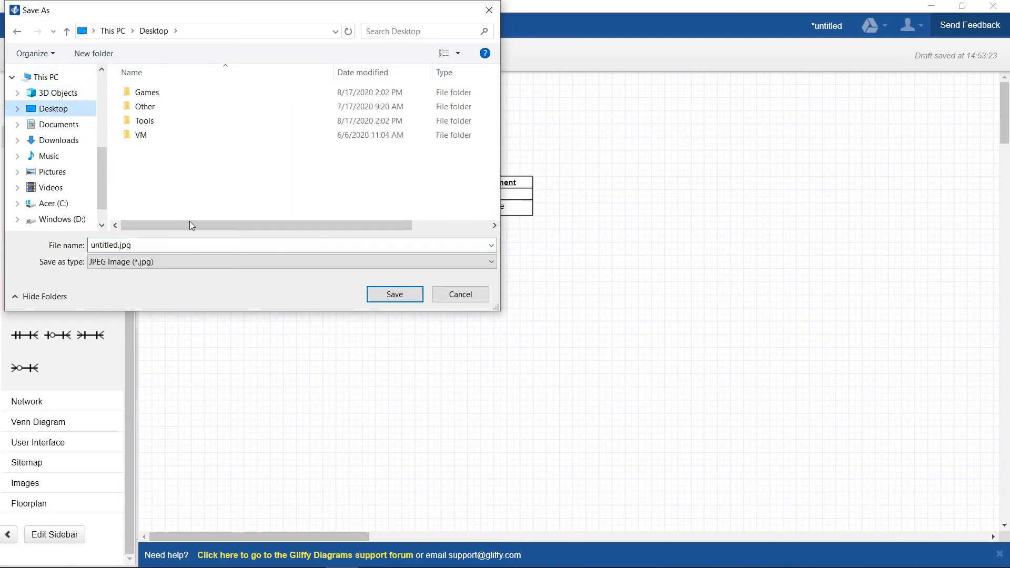
pyautogui.click(116, 245)
pyautogui.doubleClick(111, 246)
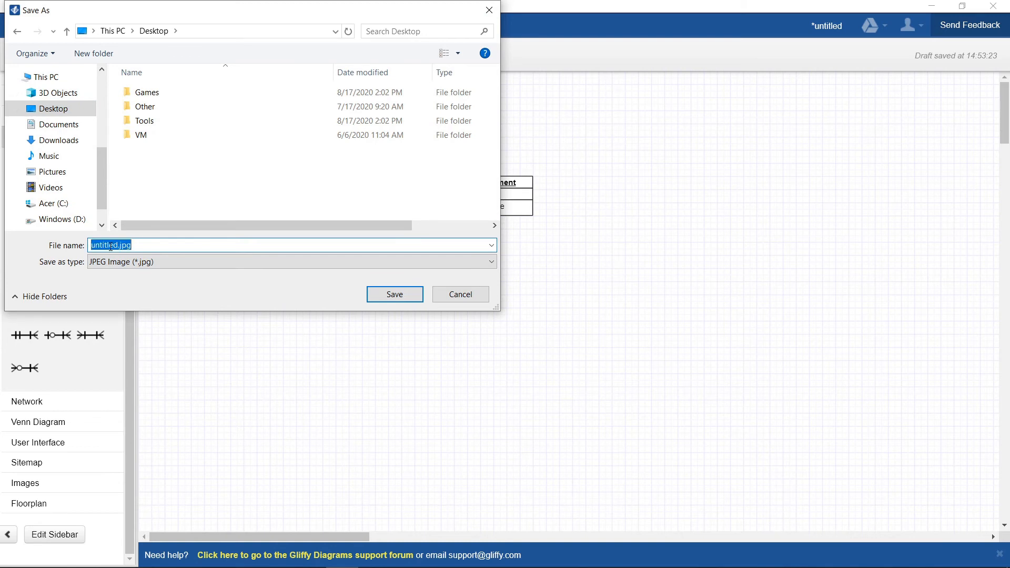
pyautogui.write('example')
pyautogui.click(393, 294)
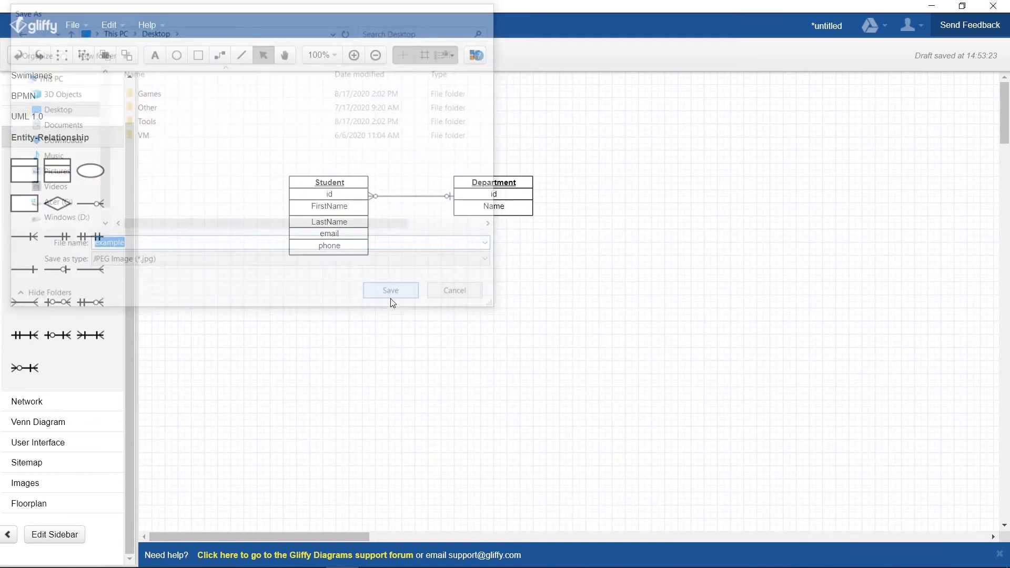
pyautogui.click(933, 6)
# Step: Move example.jpg to the desktop centre and open it in Photos
pyautogui.click(933, 7)
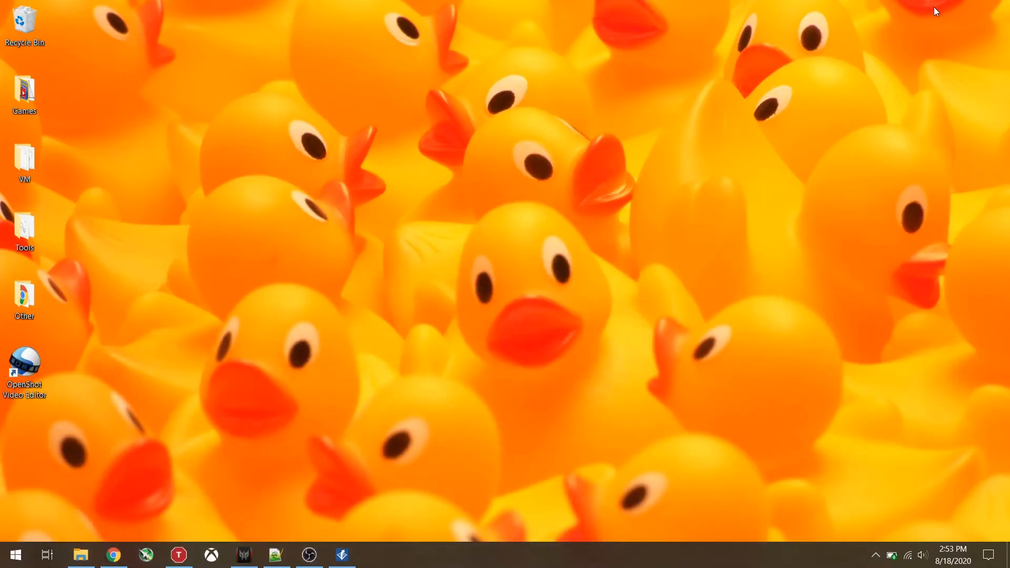
pyautogui.moveTo(24, 437); pyautogui.dragTo(424, 233)
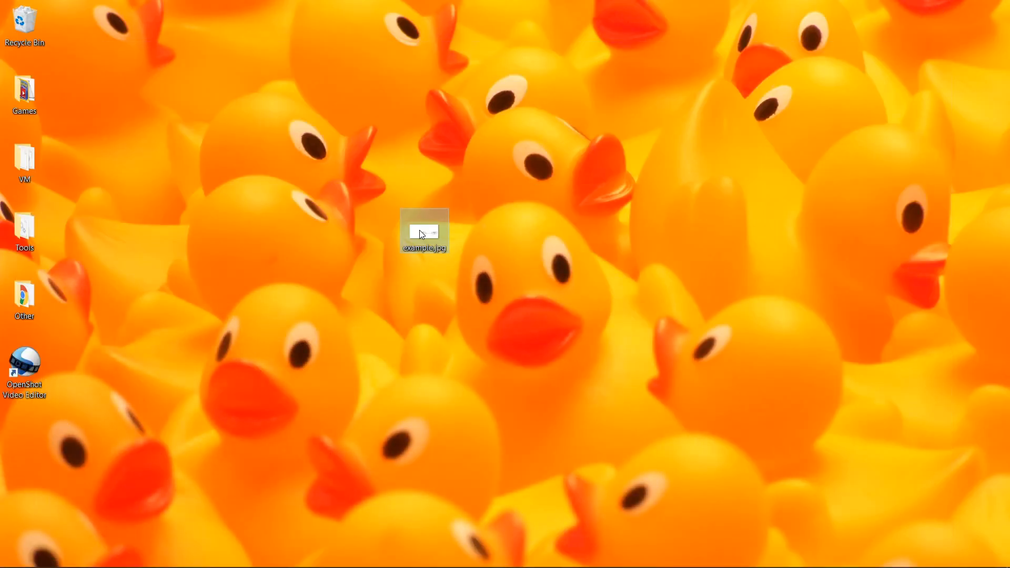
pyautogui.doubleClick(419, 230)
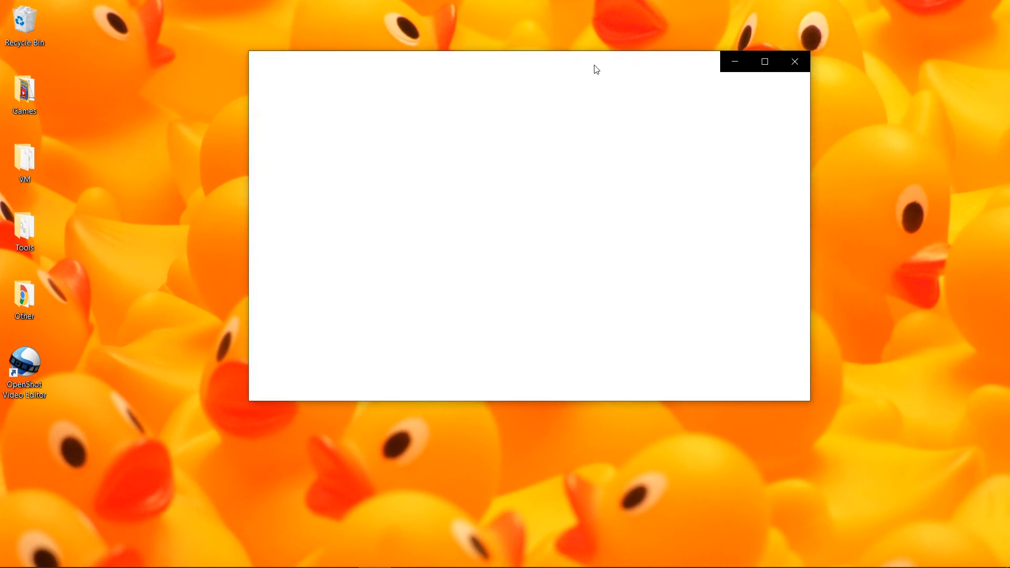
pyautogui.click(757, 63)
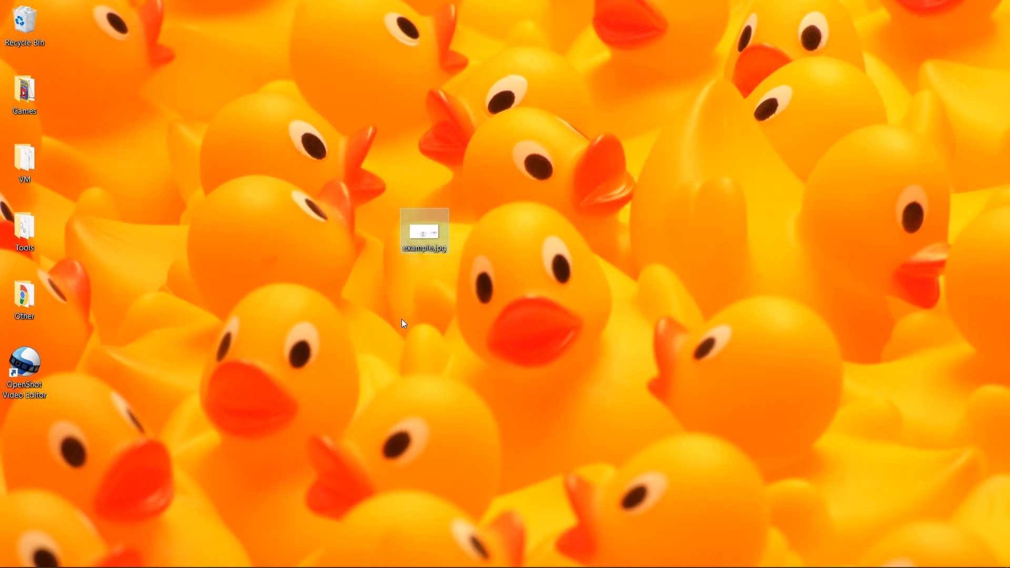
pyautogui.doubleClick(435, 231)
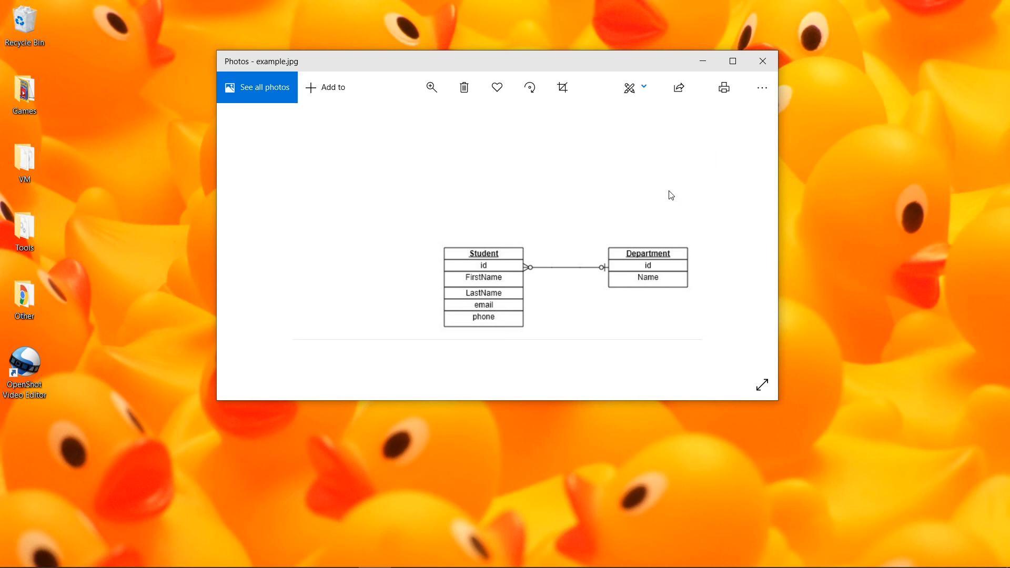
# Step: Compare the exported image with the Gliffy diagram, then close Photos
pyautogui.moveTo(519, 66); pyautogui.dragTo(447, 20)
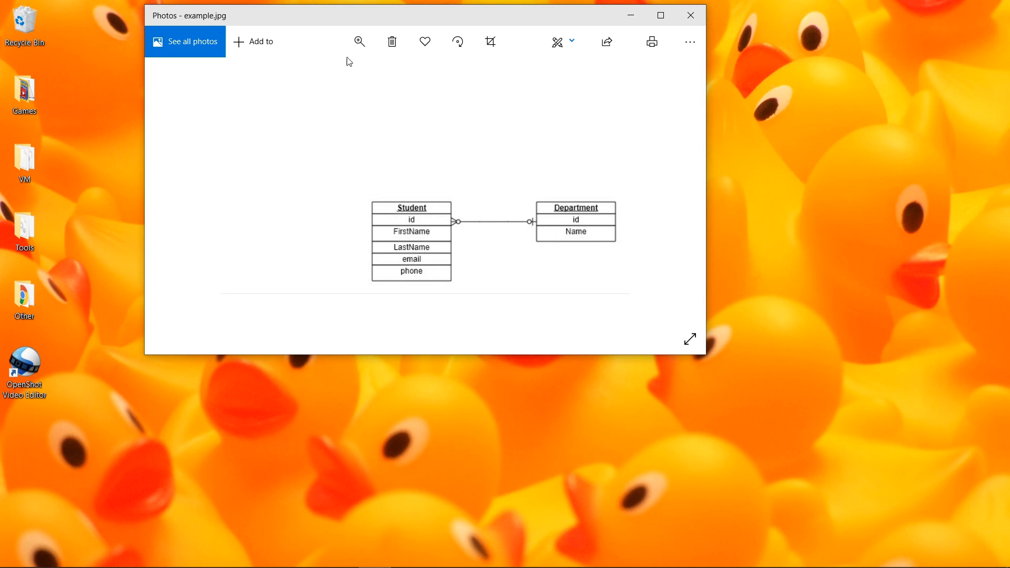
pyautogui.moveTo(548, 20); pyautogui.dragTo(577, 45)
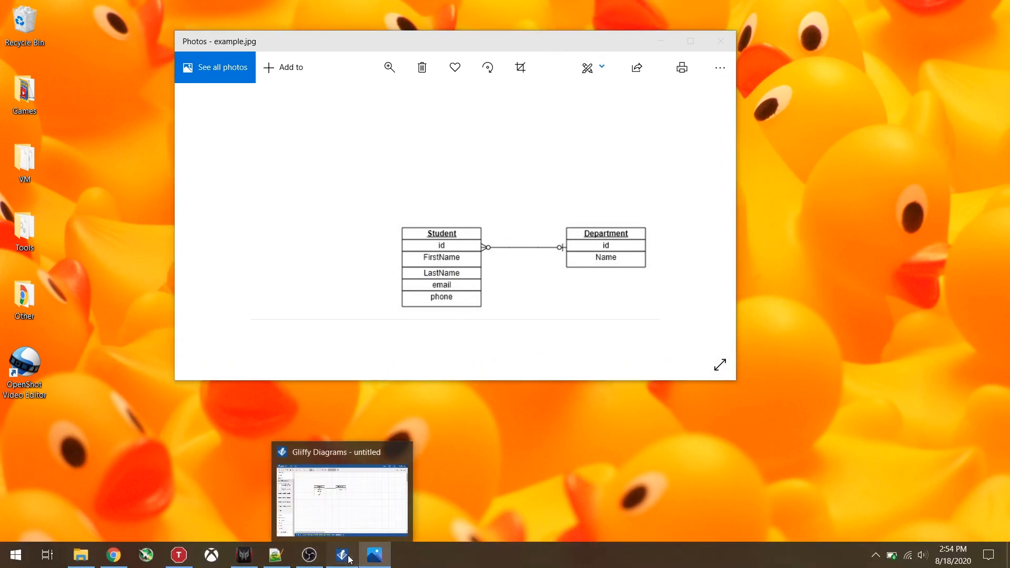
pyautogui.click(350, 559)
pyautogui.click(76, 31)
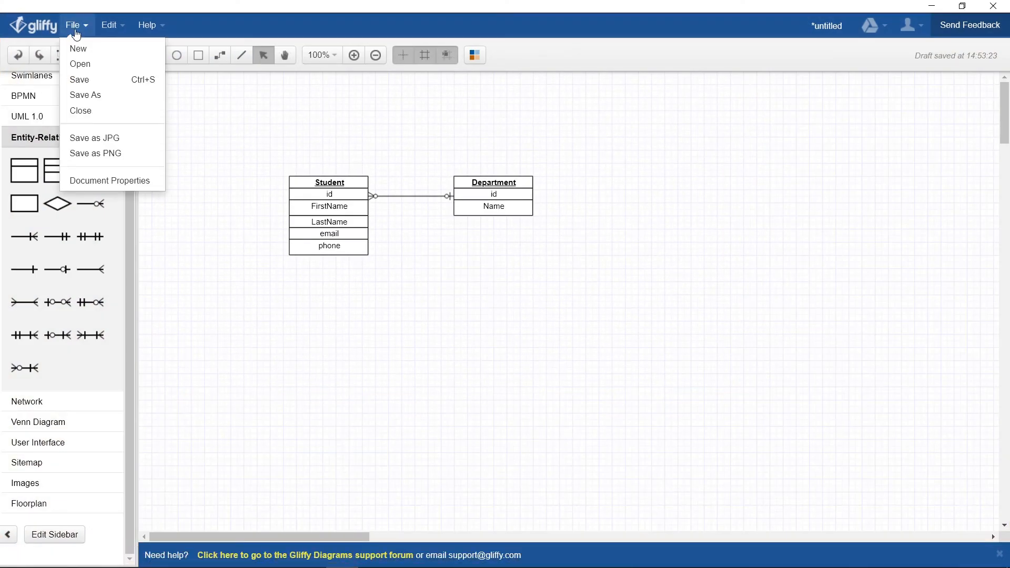
pyautogui.click(76, 29)
pyautogui.click(931, 6)
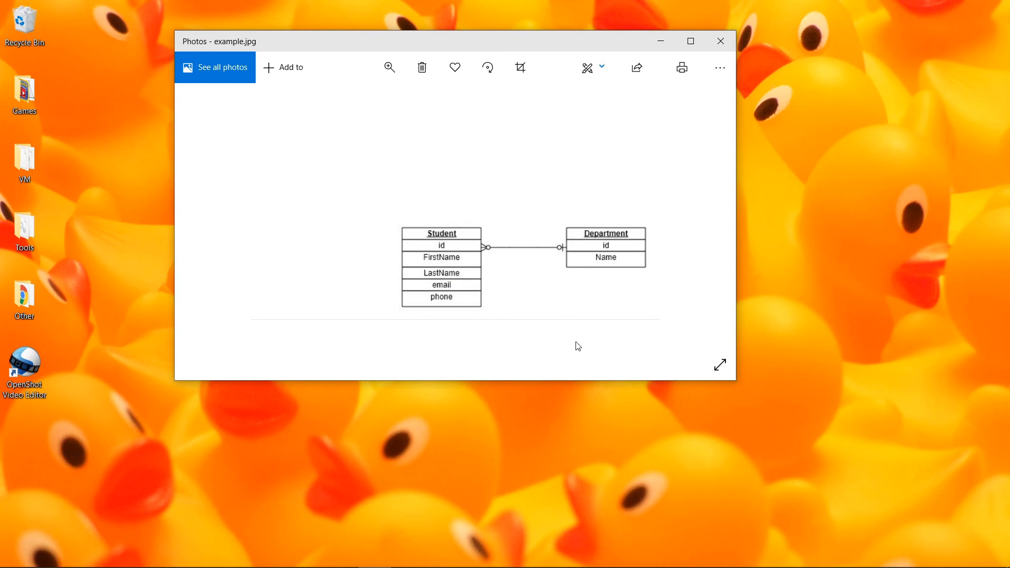
pyautogui.hotkey('alt', 'F4')
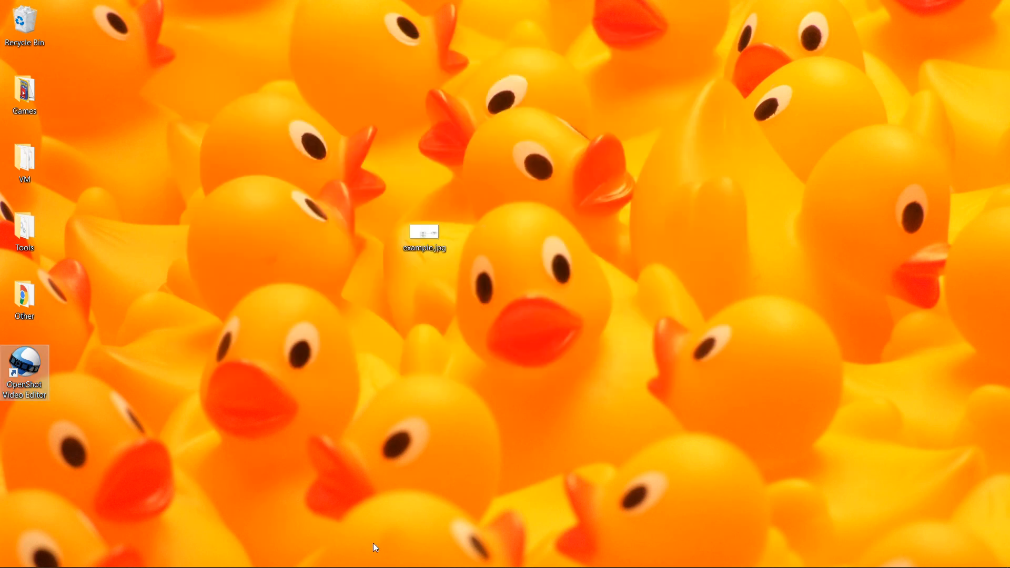
pyautogui.moveTo(287, 566)
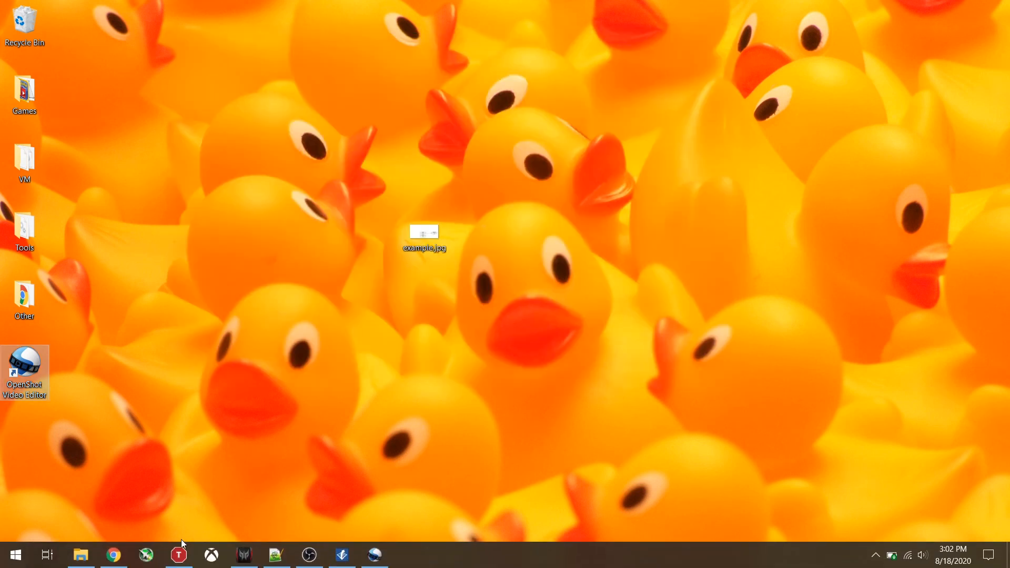
# Step: In Chrome, go to Course > Assessments and open '4.1c Create Data Models from Questions'
pyautogui.click(113, 555)
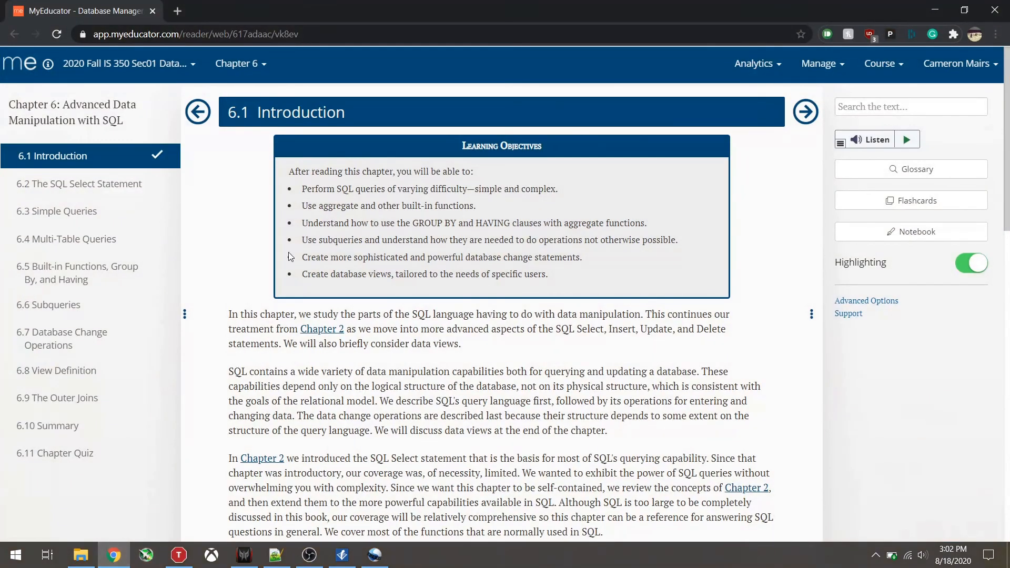
pyautogui.click(883, 64)
pyautogui.click(888, 153)
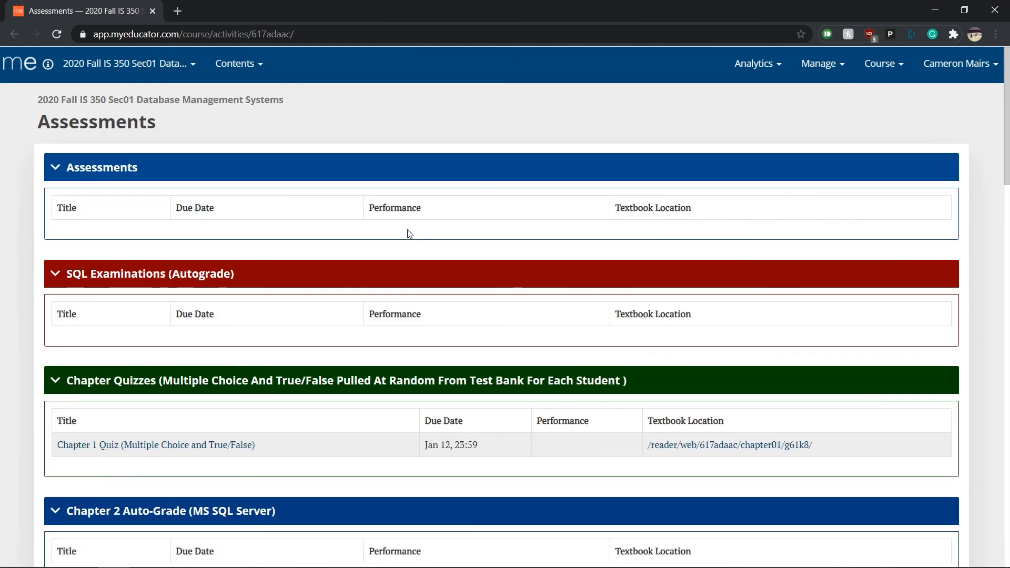
pyautogui.scroll(-7, 282, 181)
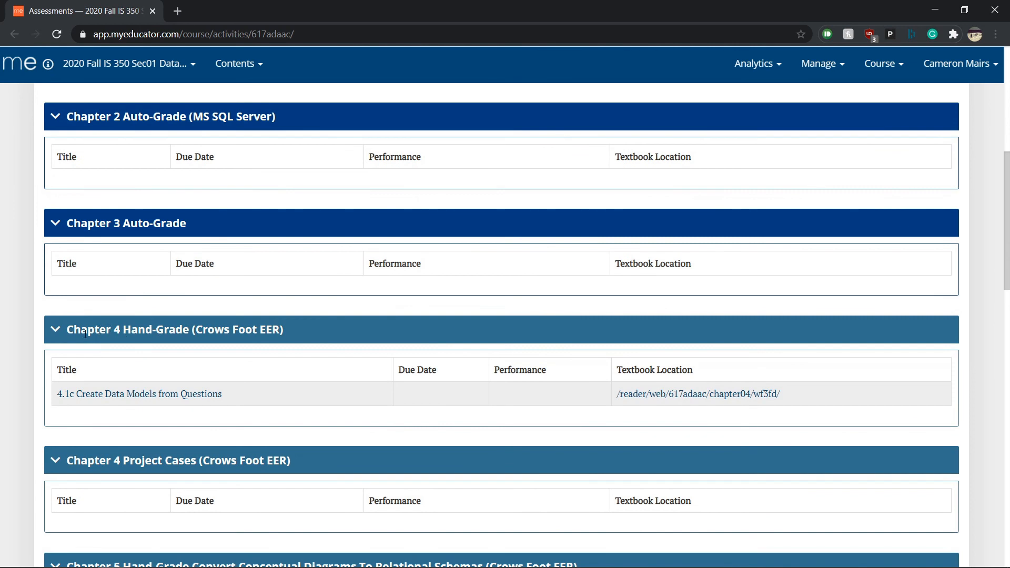
pyautogui.click(127, 398)
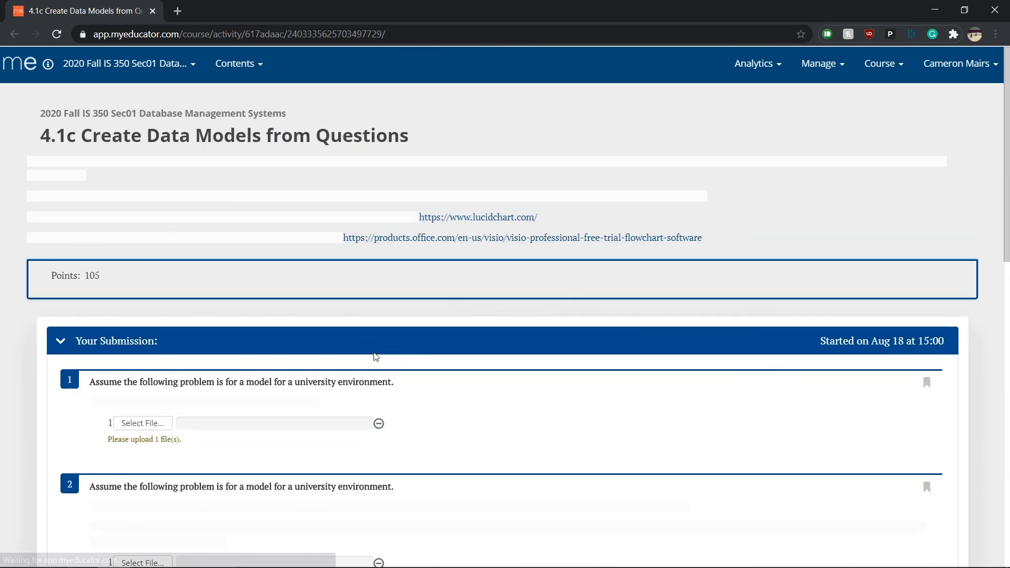
pyautogui.moveTo(89, 402); pyautogui.dragTo(334, 402)
pyautogui.click(379, 399)
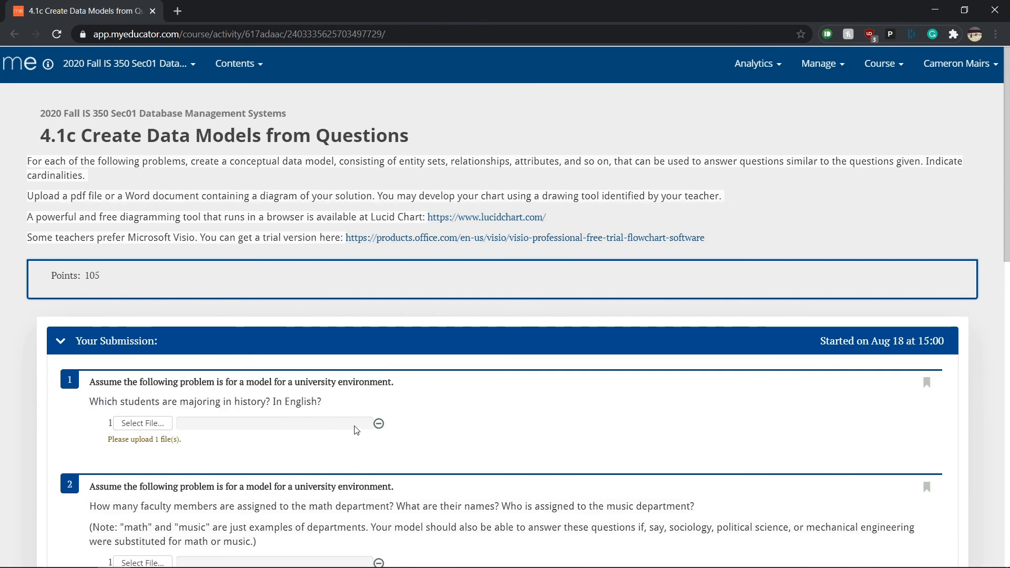
# Step: Upload example.jpg from the Desktop as the answer file for question 1
pyautogui.click(165, 424)
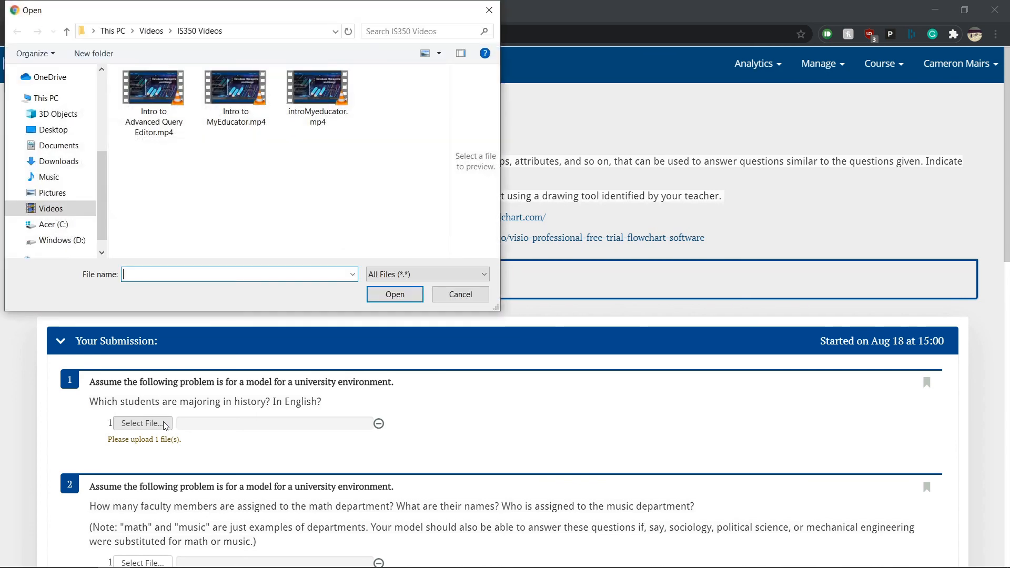
pyautogui.click(53, 130)
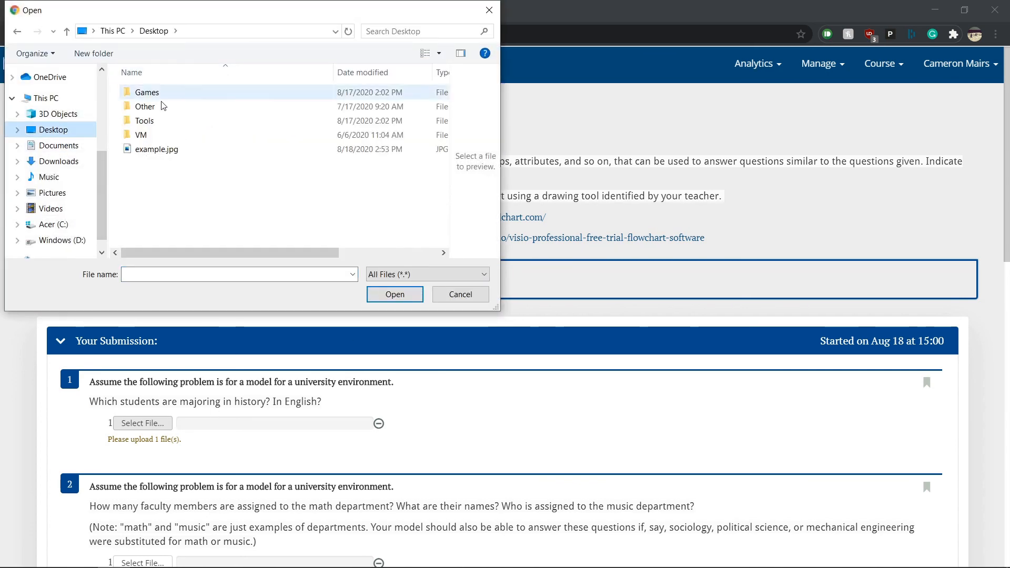
pyautogui.click(165, 151)
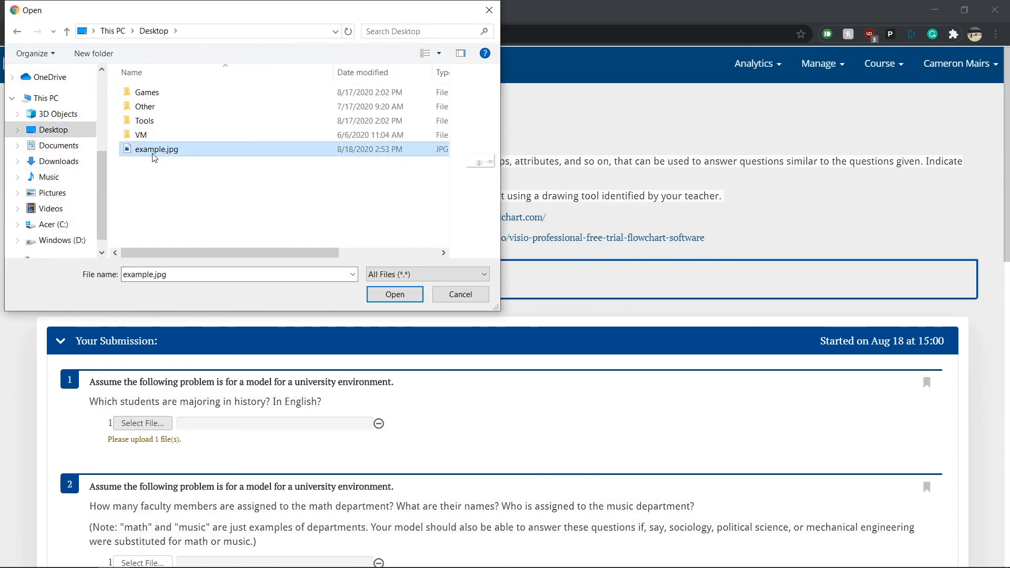
pyautogui.click(389, 293)
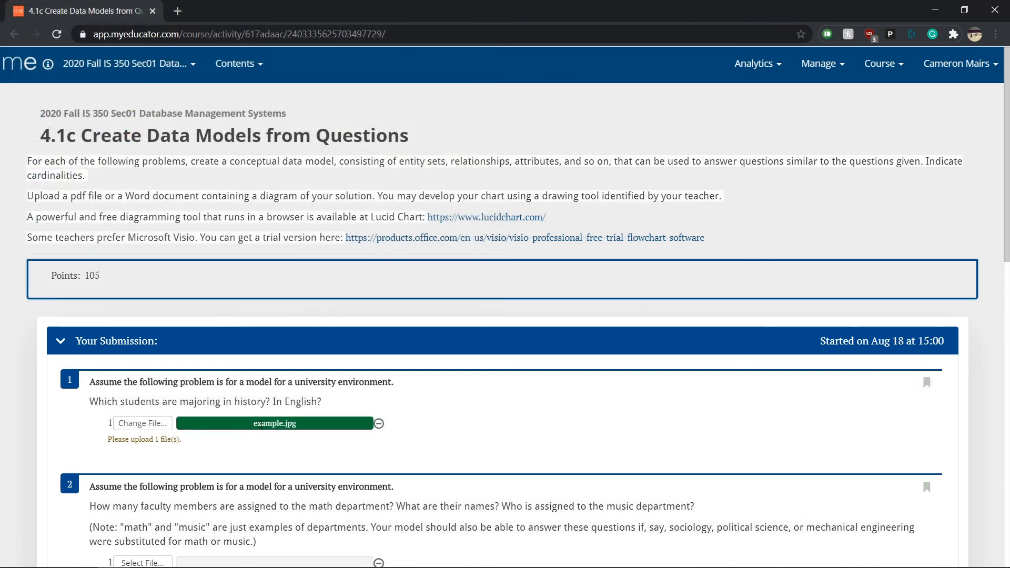
pyautogui.scroll(-3, 155, 375)
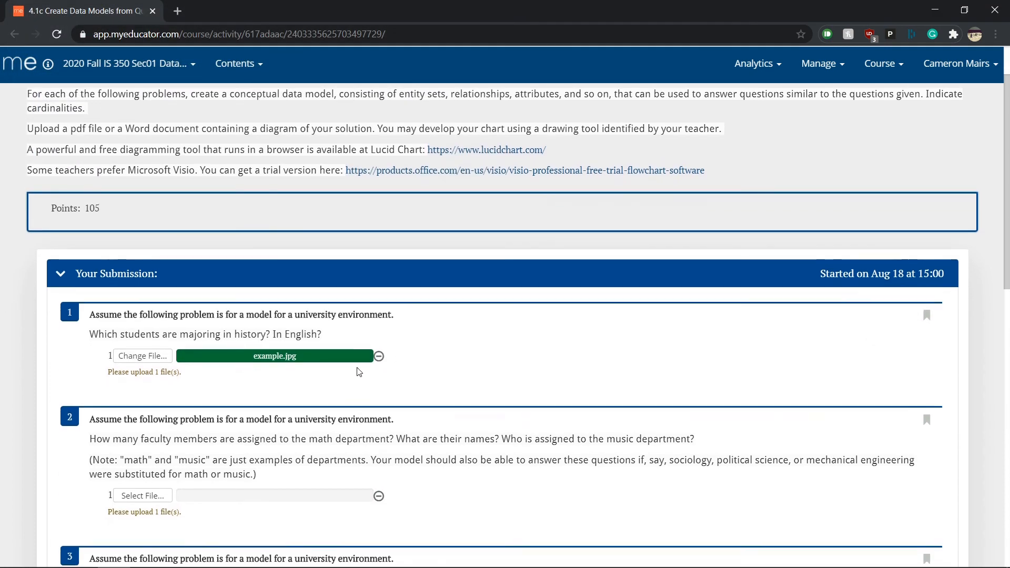
pyautogui.scroll(-10, 481, 346)
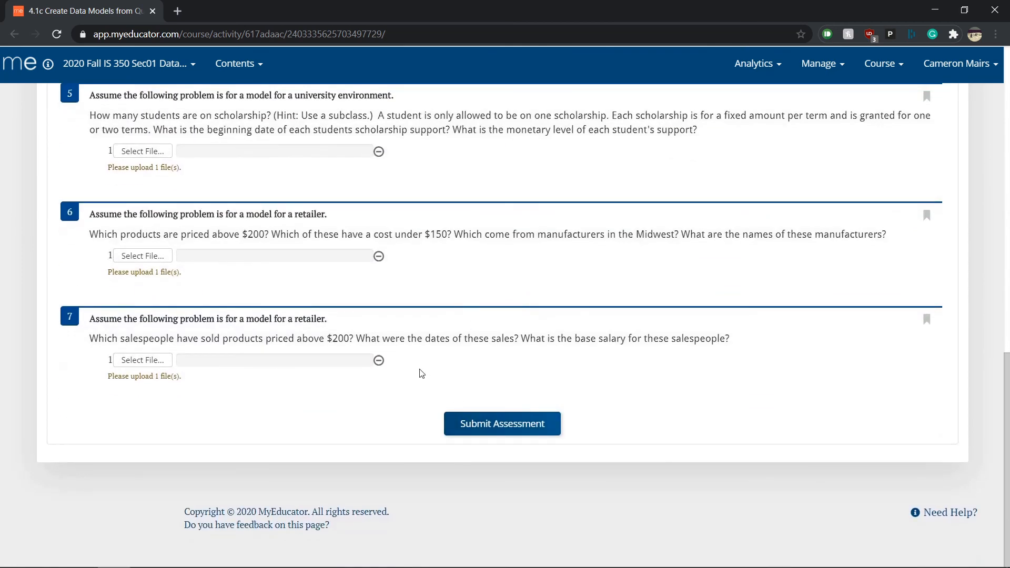
pyautogui.scroll(20, 387, 367)
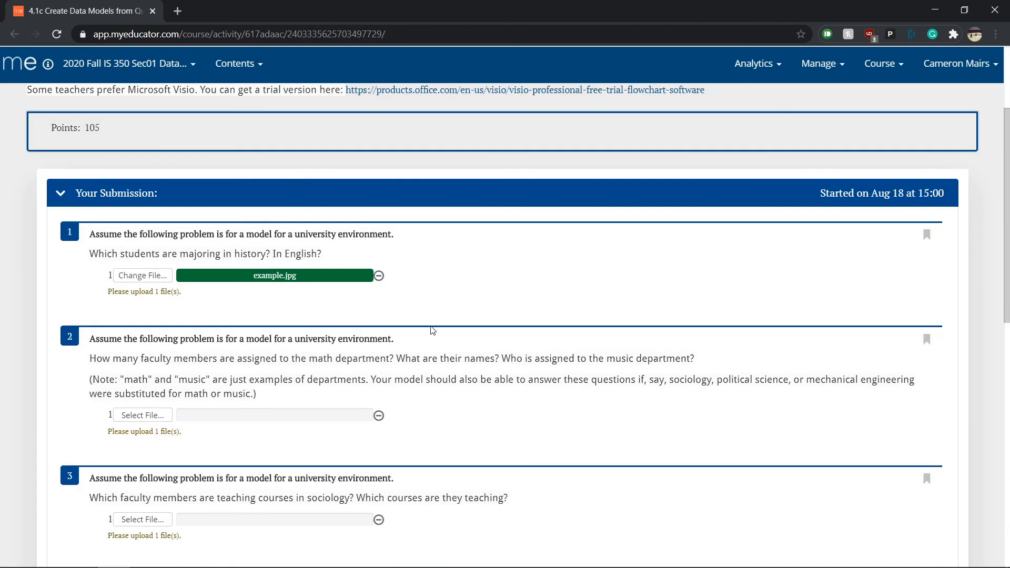